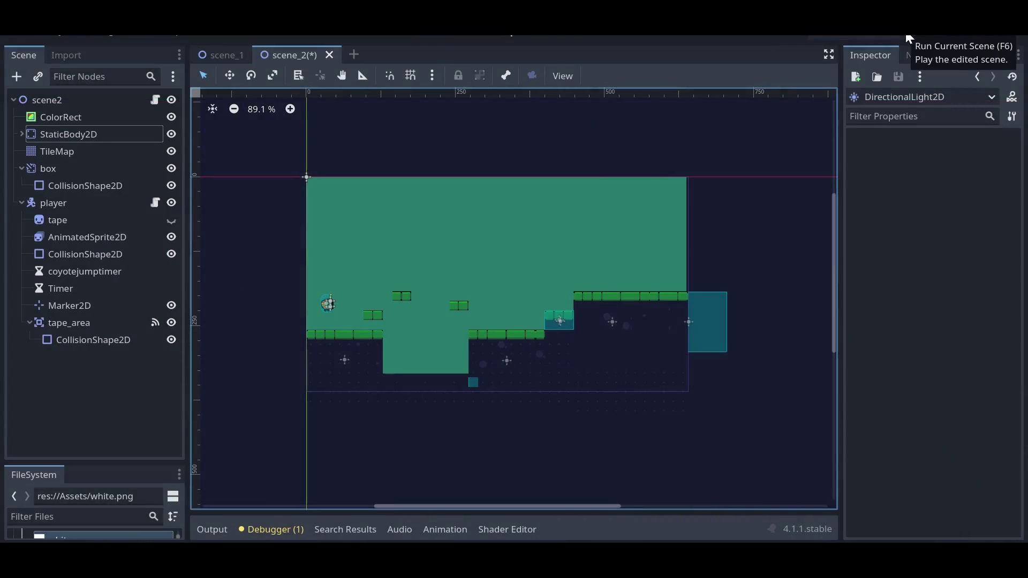
Run the current scene to test the player moving and jumping across the platforms, and close the game and the output panel.
click(914, 39)
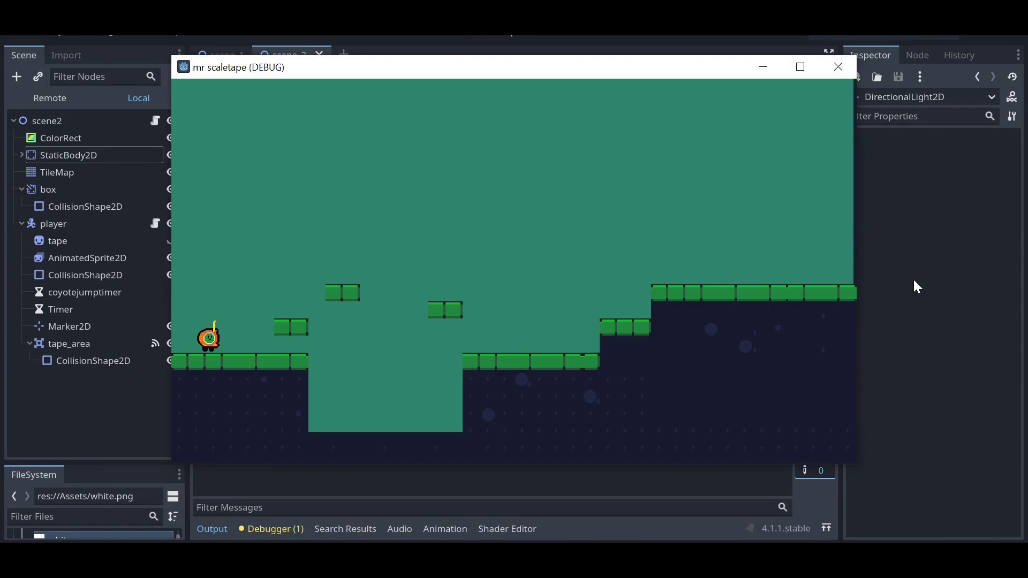
key(Right)
key(Left)
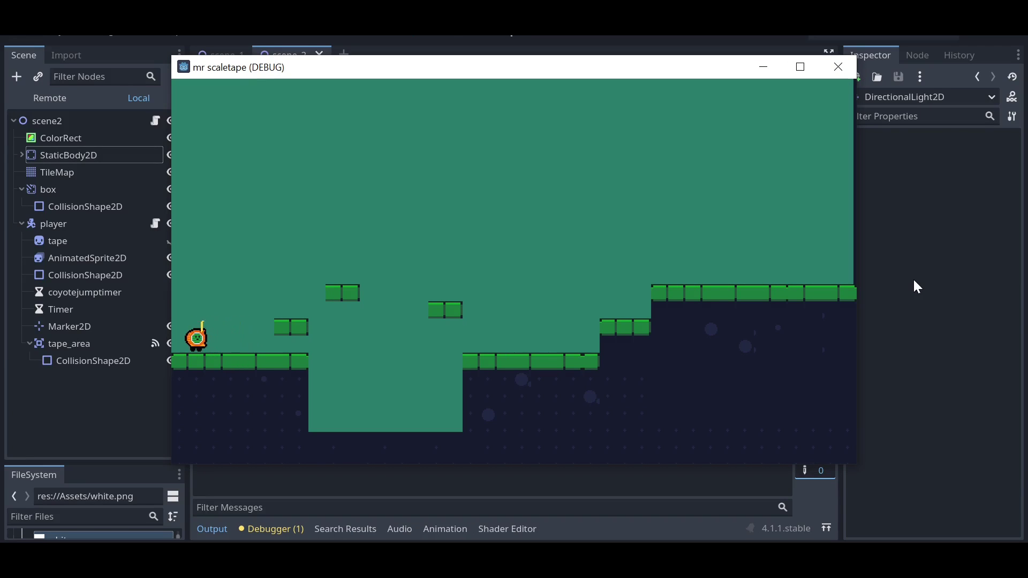
key(Right)
key(space)
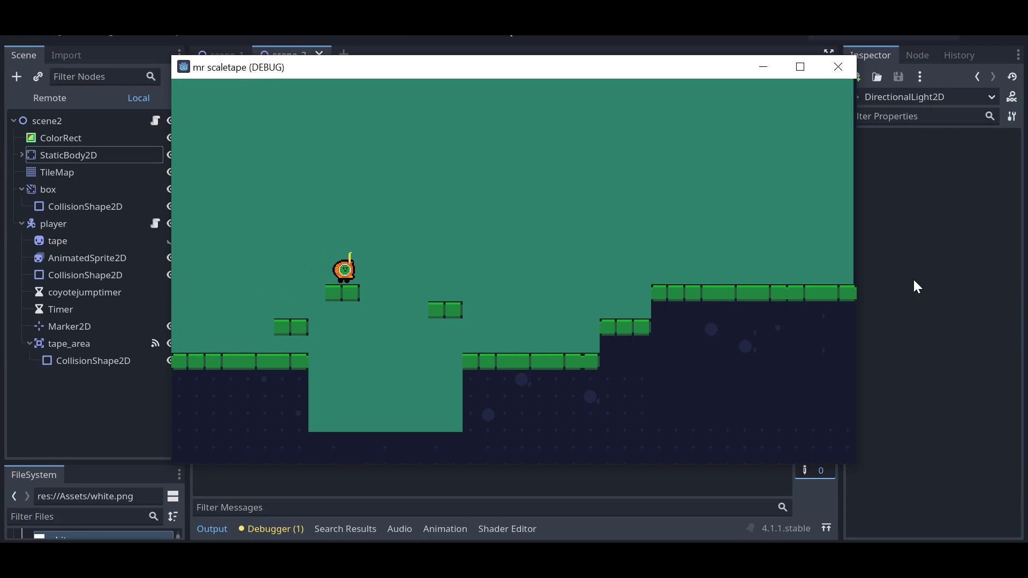
key(space)
key(Right)
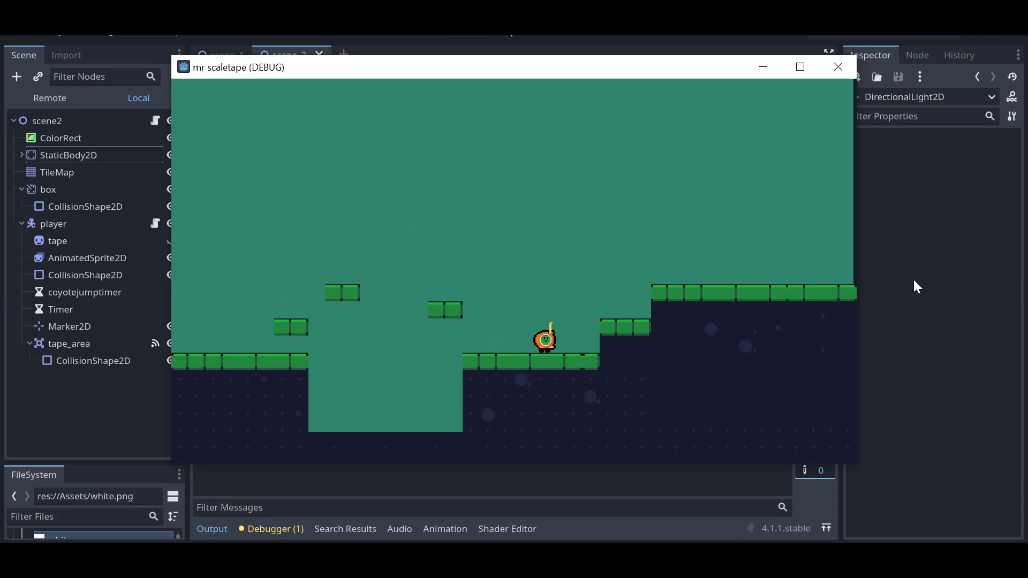
key(space)
key(Right)
key(space)
key(Left)
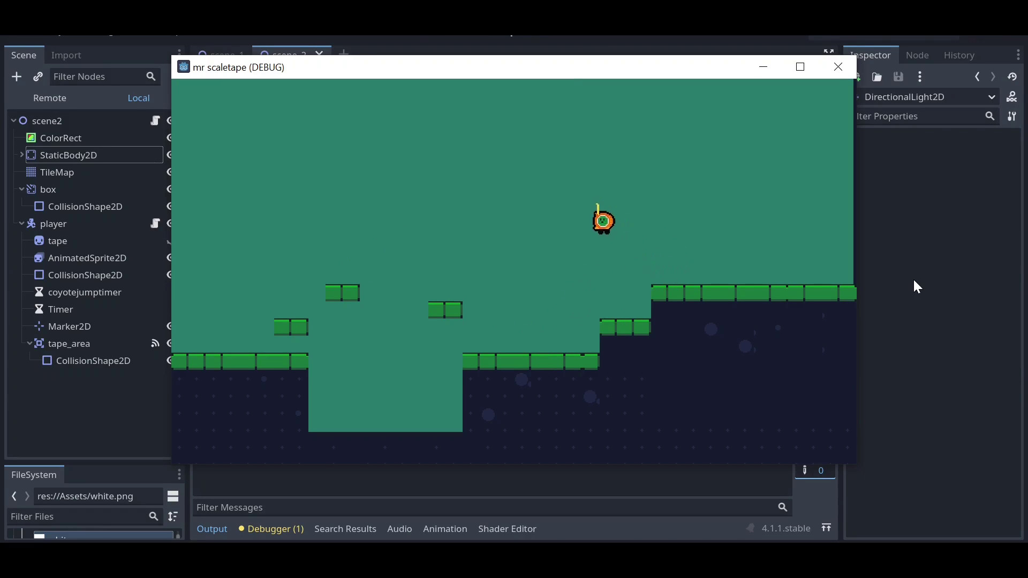
key(space)
key(space)
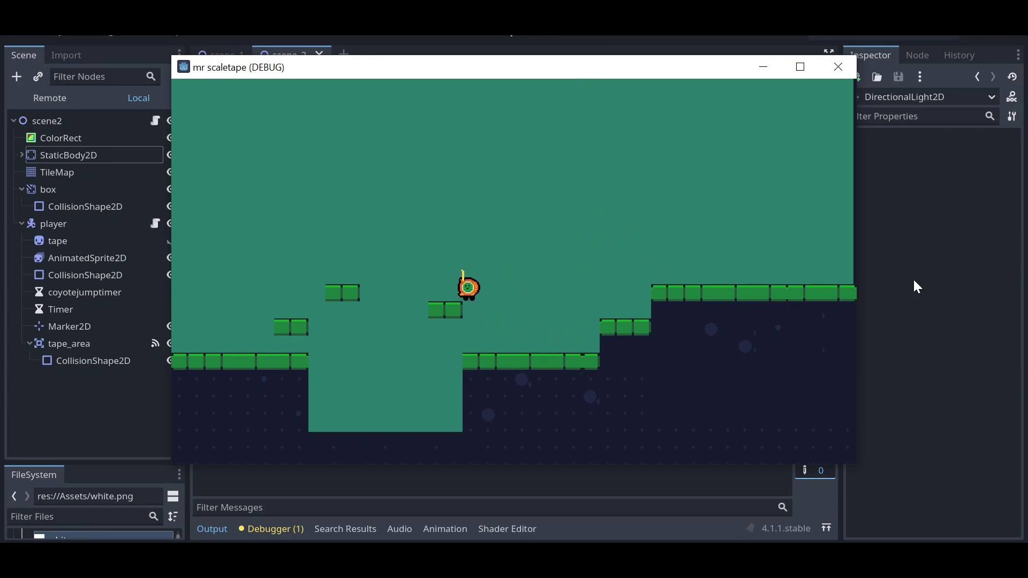
key(Left)
key(space)
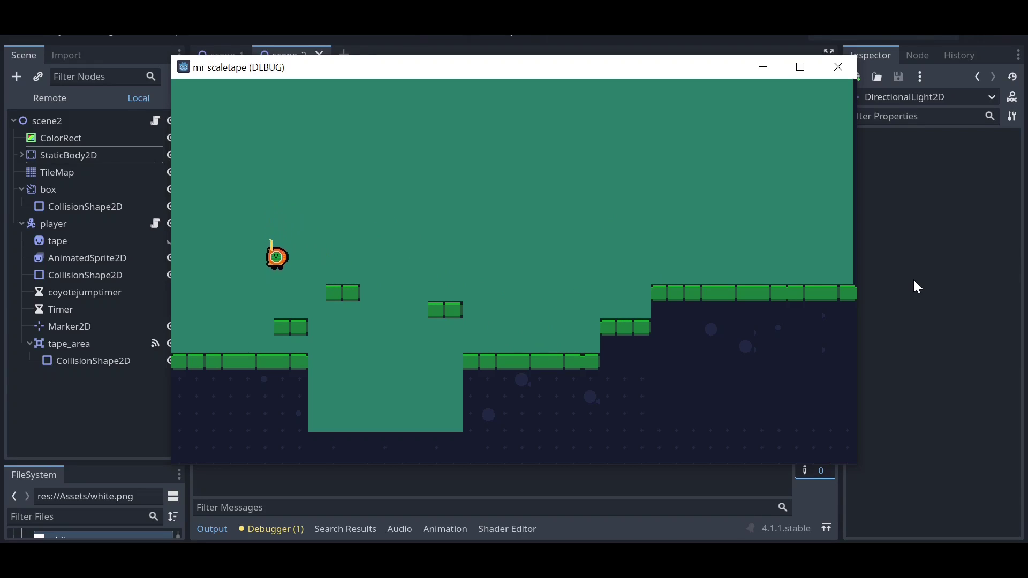
key(space)
key(Left)
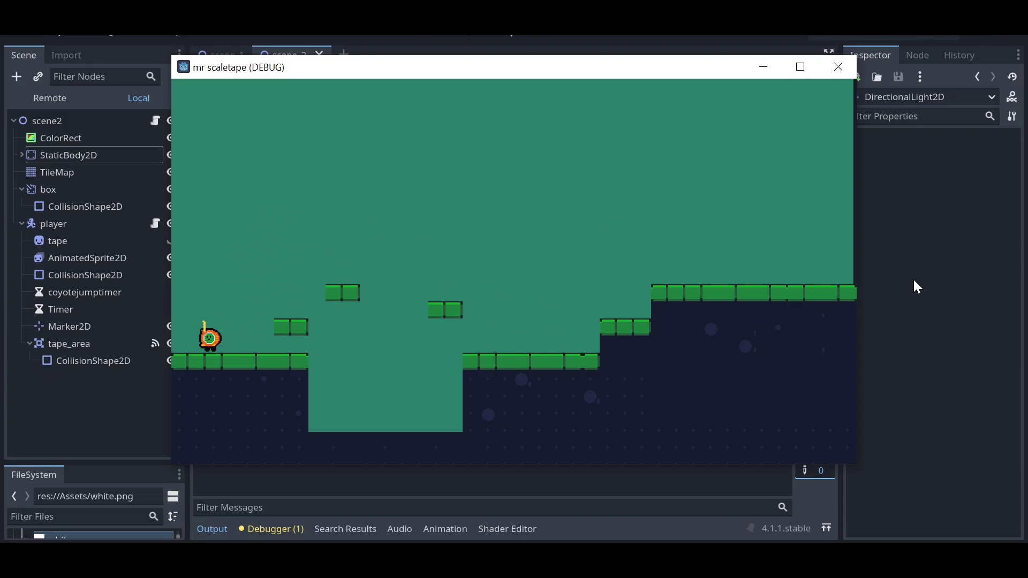
click(841, 66)
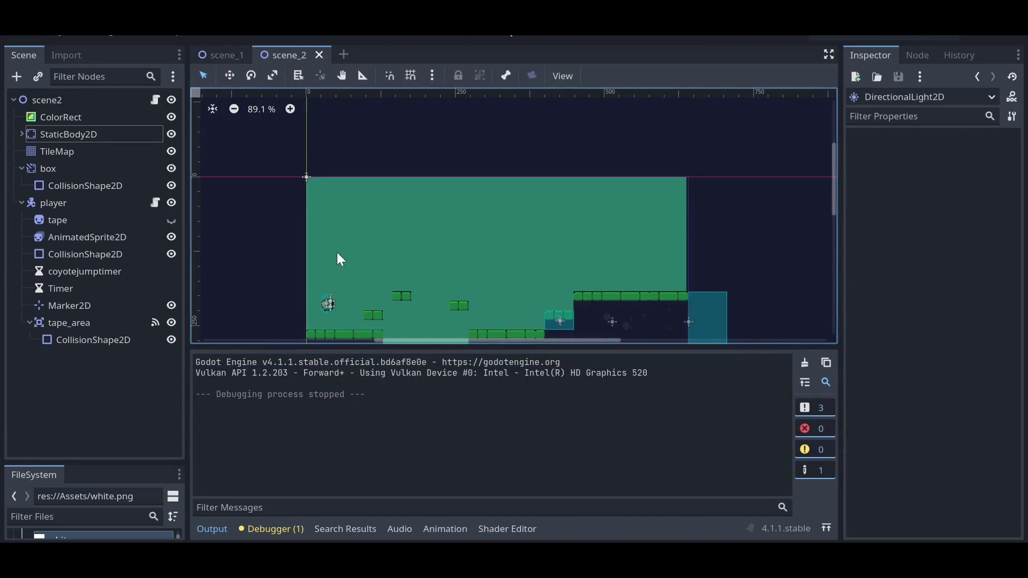
click(270, 528)
click(269, 528)
Add a DirectionalLight2D node as a child of the scene2 root node.
click(34, 380)
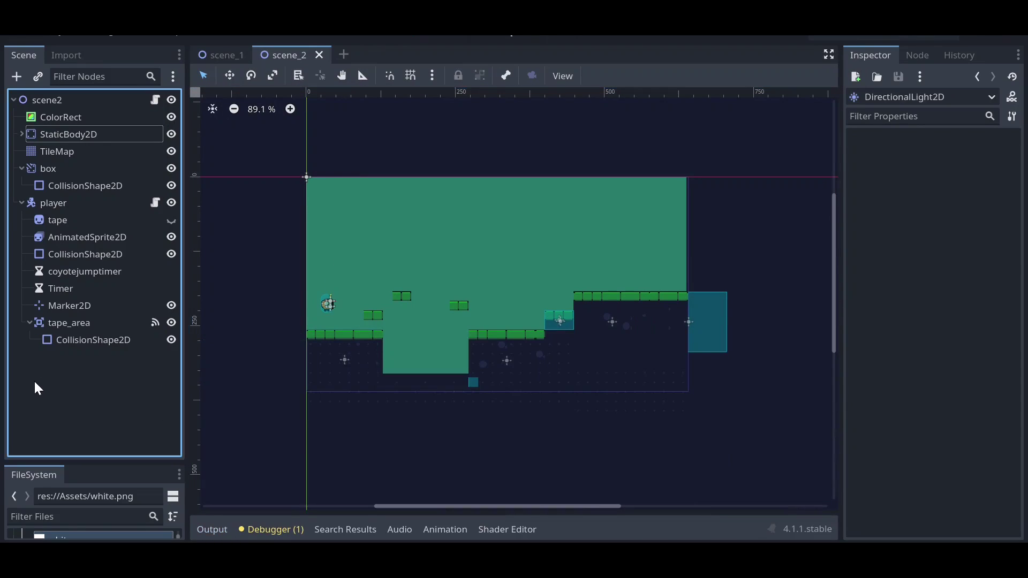
click(49, 99)
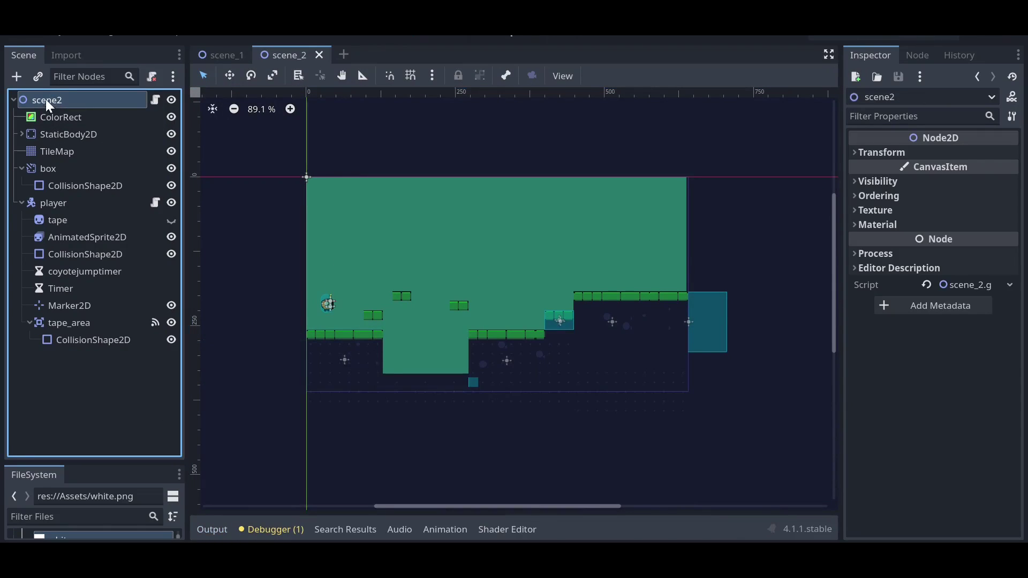
click(17, 77)
text(dire)
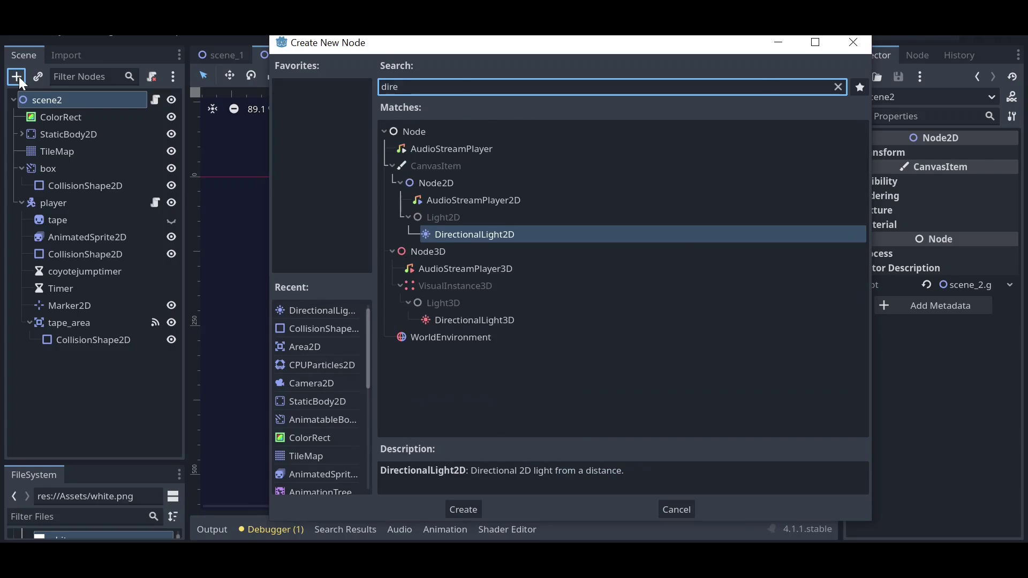
key(Return)
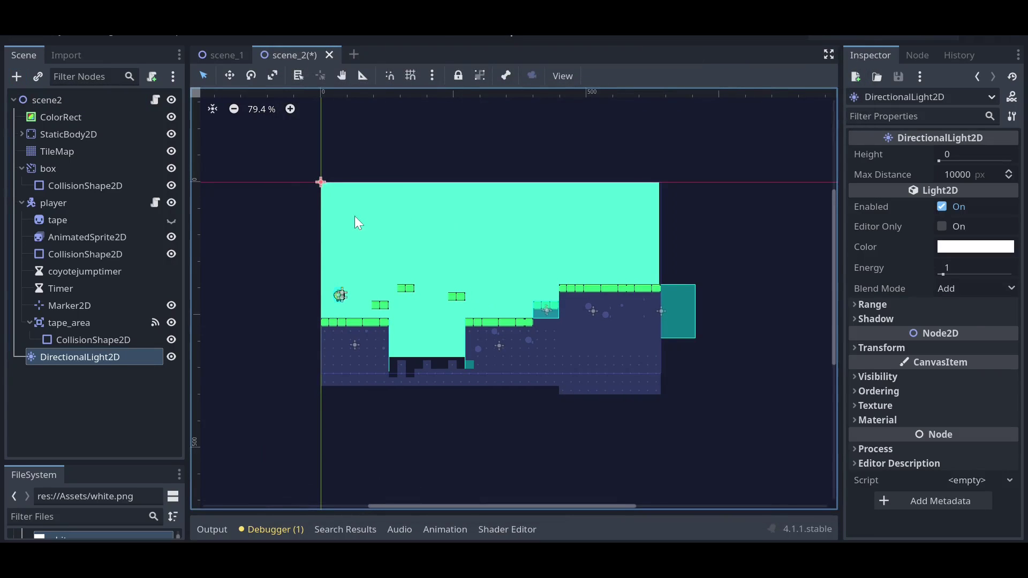
Set the DirectionalLight2D's color to the dark grey 4c4c4c.
scroll(358, 222, up, 1)
click(971, 250)
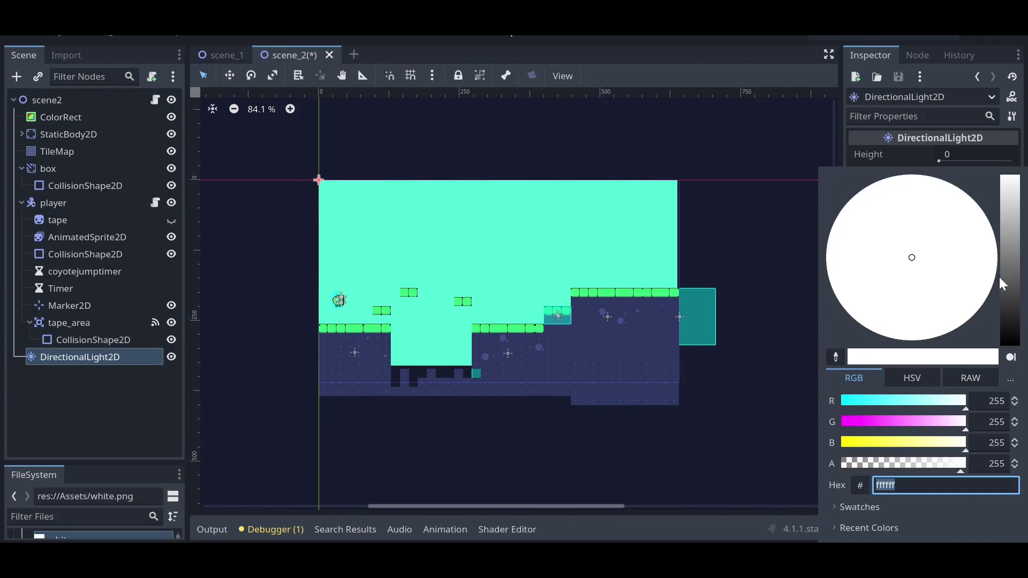
drag(1007, 235, 1014, 295)
Save and run the current scene to check how the directional light looks in the game, and close the game window.
click(909, 37)
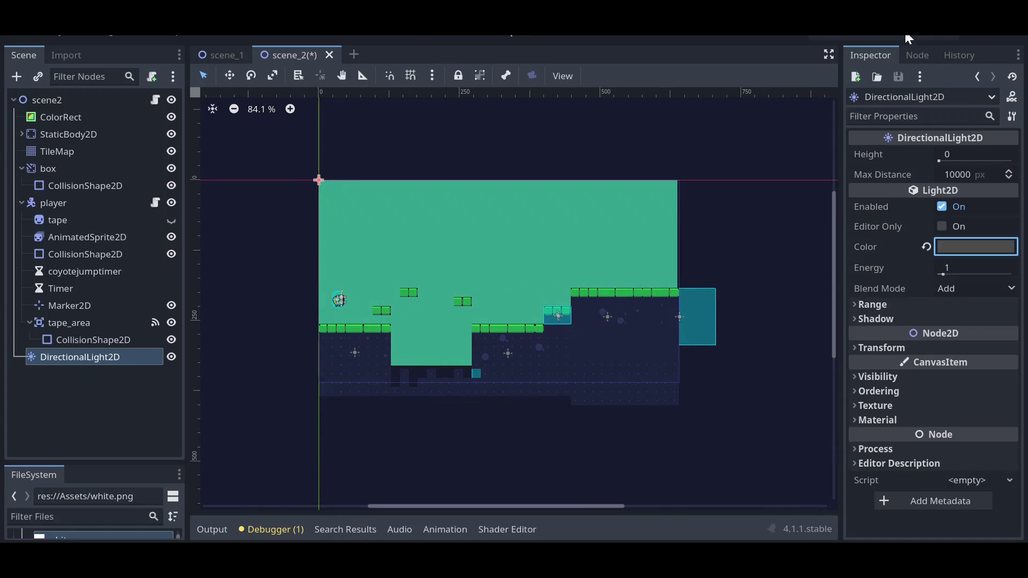
key(ctrl+s)
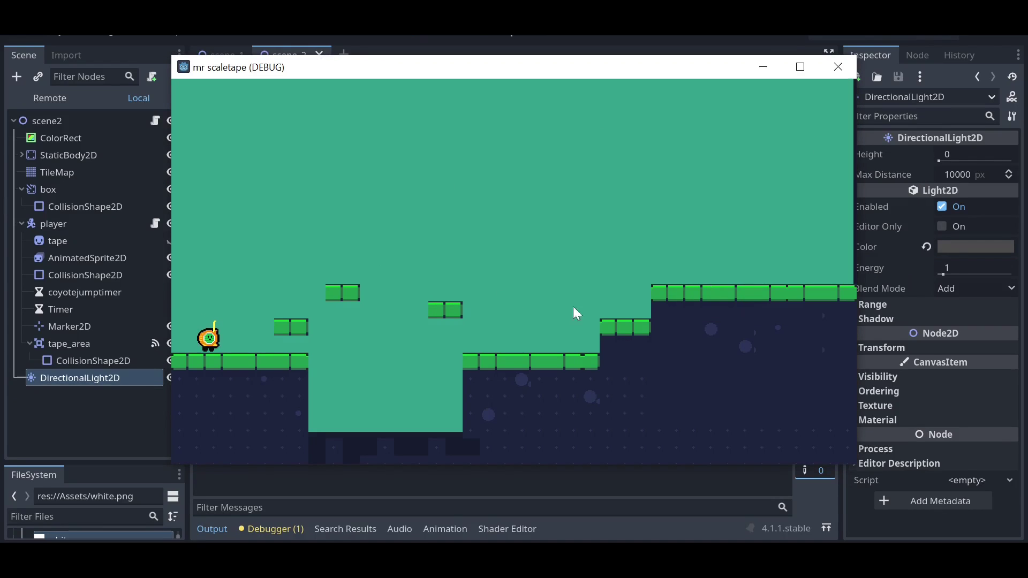
click(838, 67)
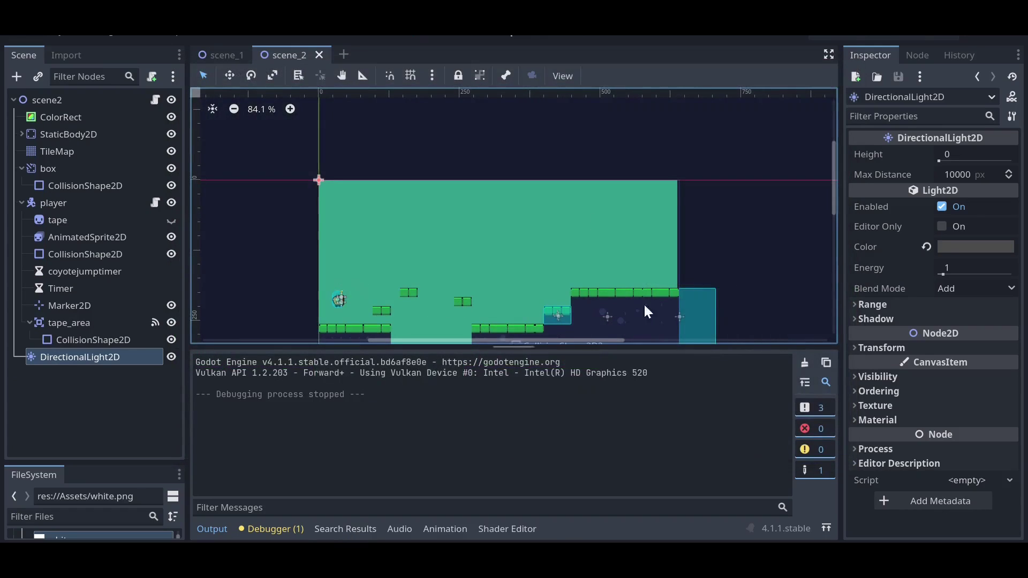
Darken the DirectionalLight2D's grey color slightly and hide the output panel.
click(75, 359)
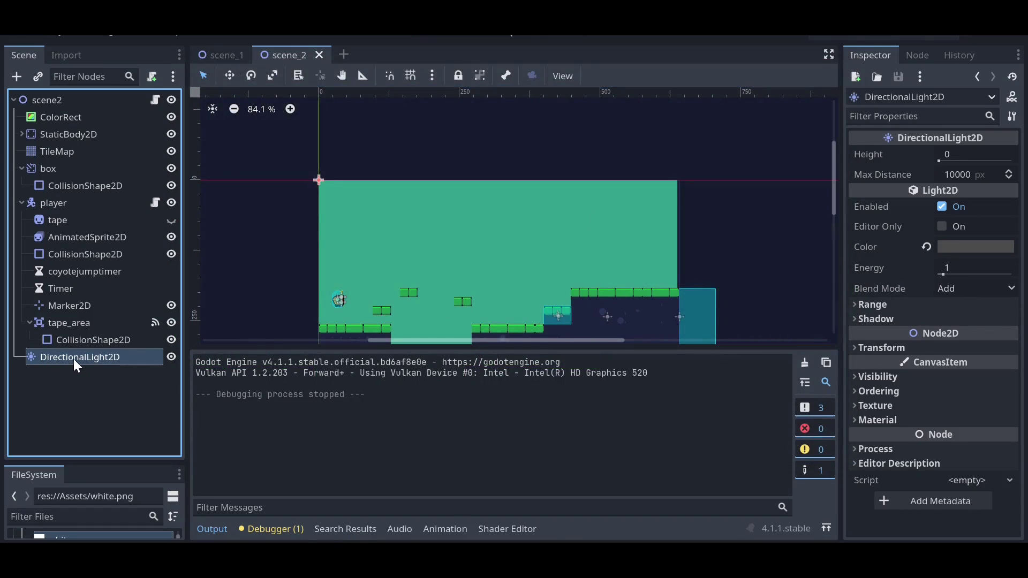
click(980, 247)
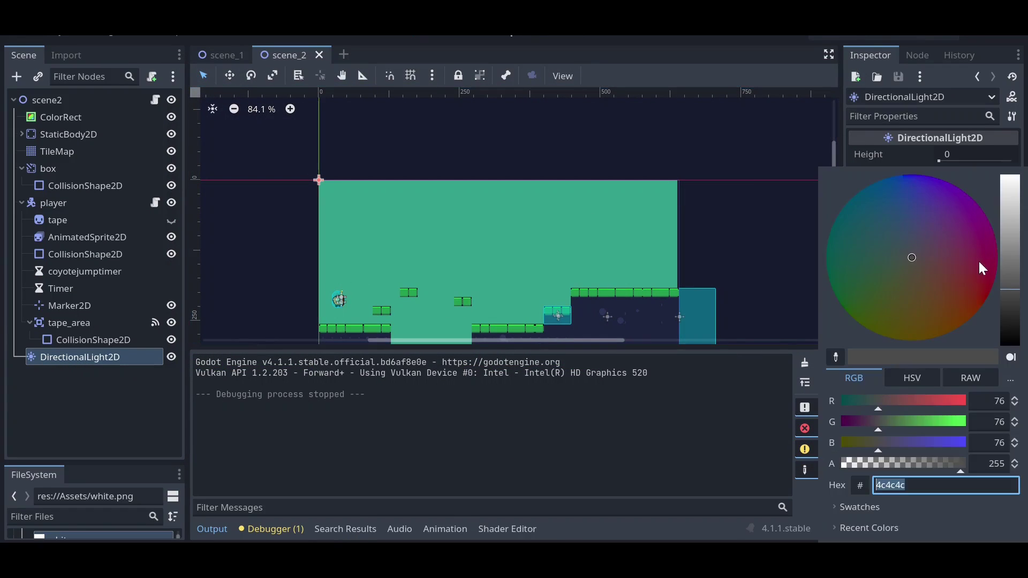
drag(1012, 297, 1012, 300)
click(50, 409)
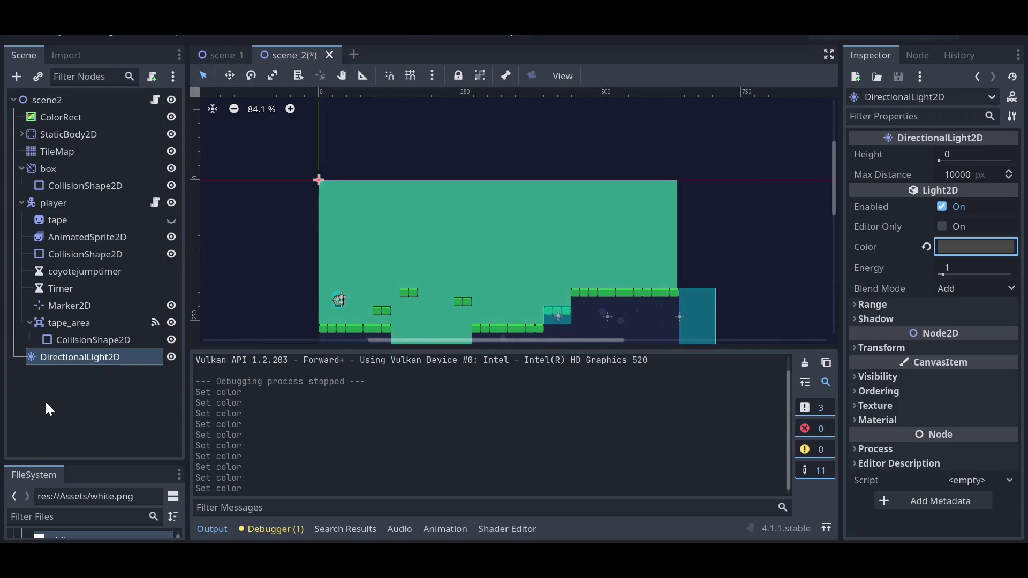
click(280, 528)
click(281, 529)
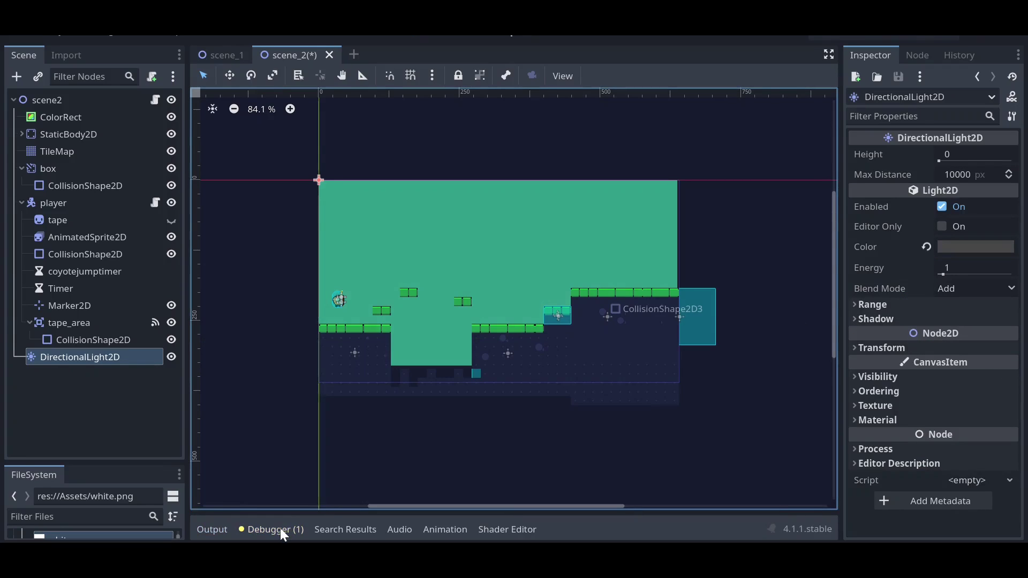
Add a LightOccluder2D node as a child of the player node.
scroll(351, 270, up, 1)
scroll(322, 284, up, 11)
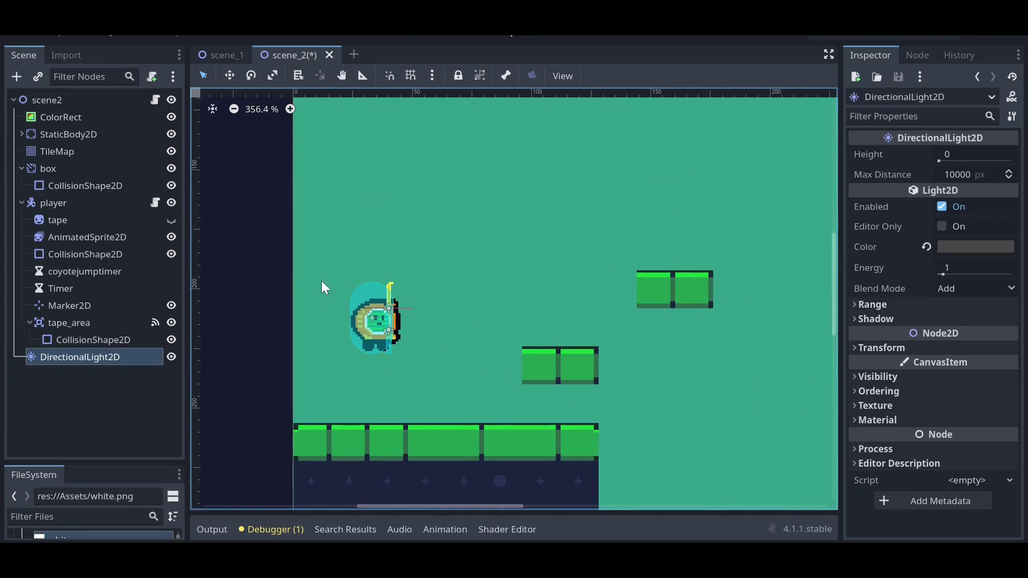
click(69, 204)
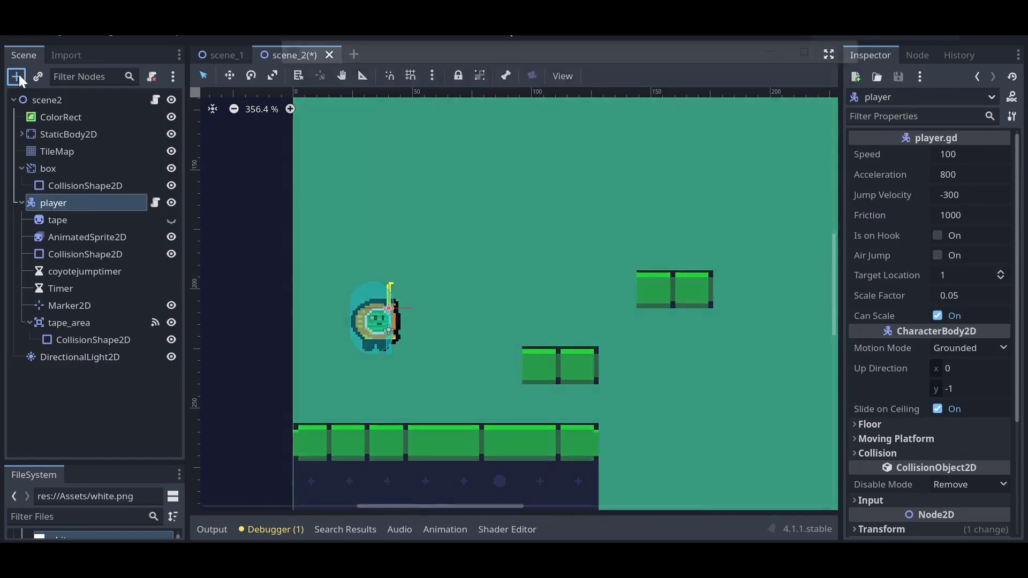
click(18, 75)
text(ocuu)
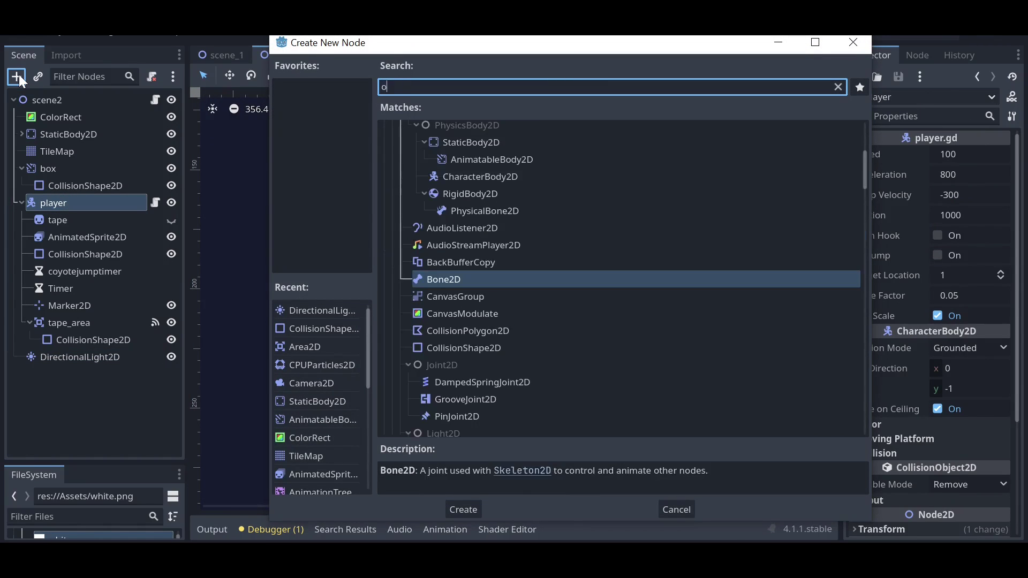
key(BackSpace)
key(BackSpace)
key(BackSpace)
key(BackSpace)
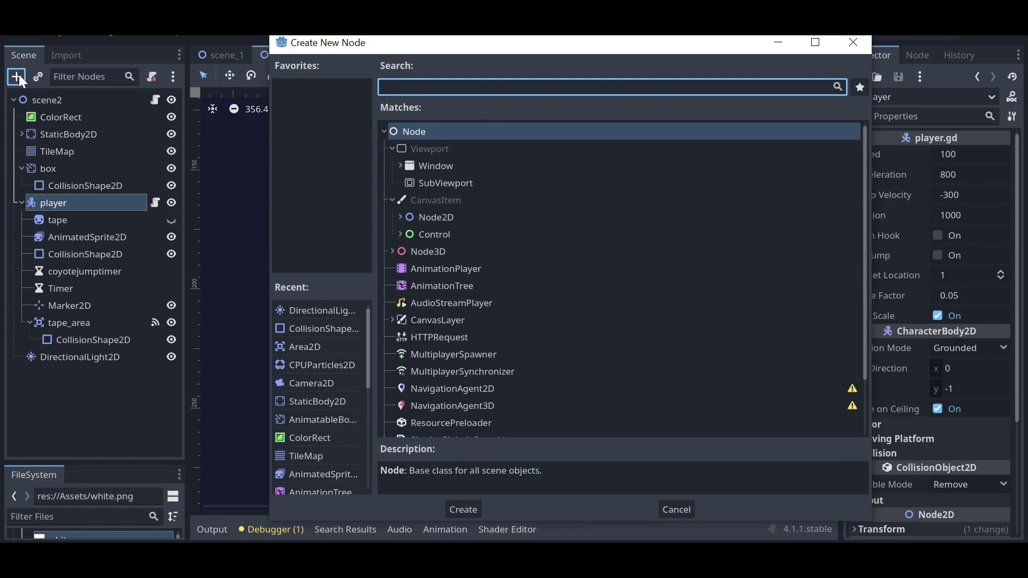
text(light)
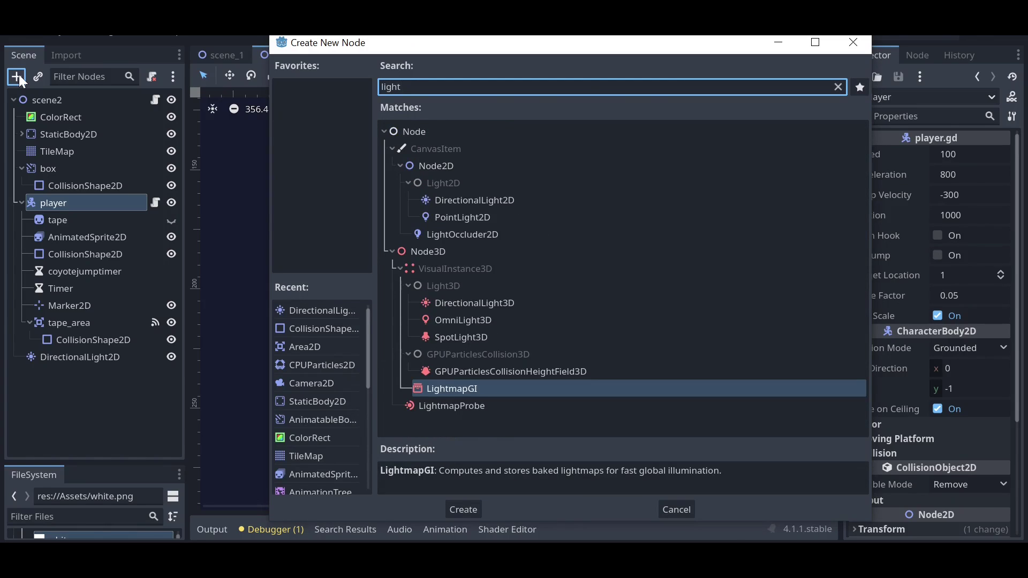
text(occ)
key(Return)
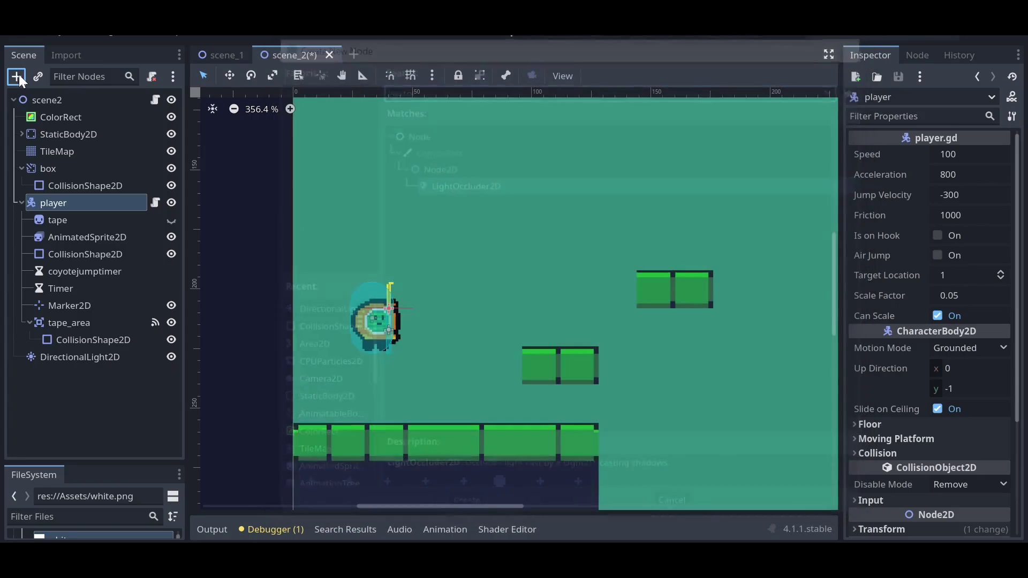
Collapse the tape_area node and assign a new OccluderPolygon2D to the LightOccluder2D's Occluder property.
click(29, 322)
click(970, 154)
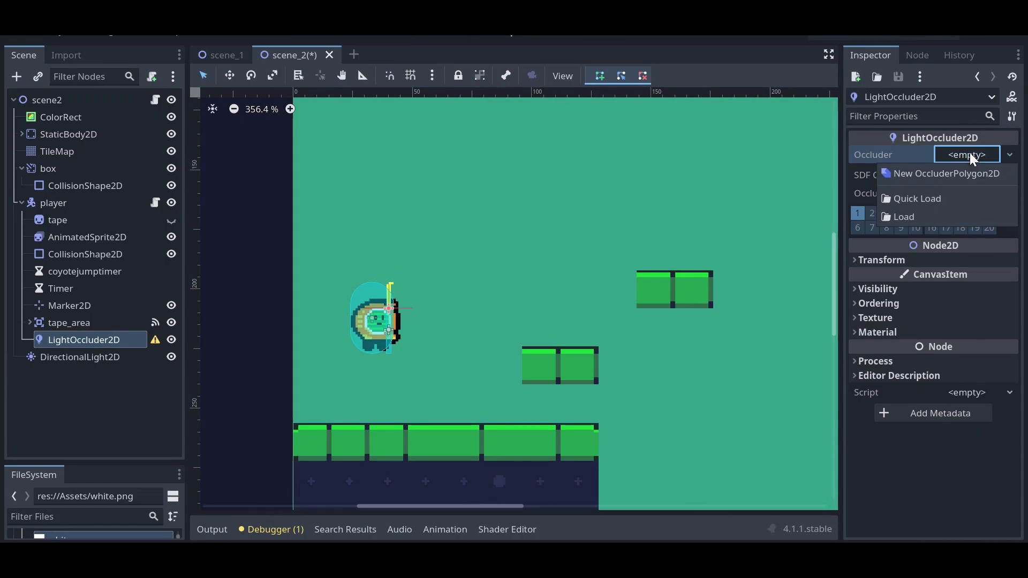
click(947, 172)
Draw a closed occluder polygon tracing the outline of the player sprite, including its raised tape and feet, and deselect the node.
scroll(350, 322, up, 2)
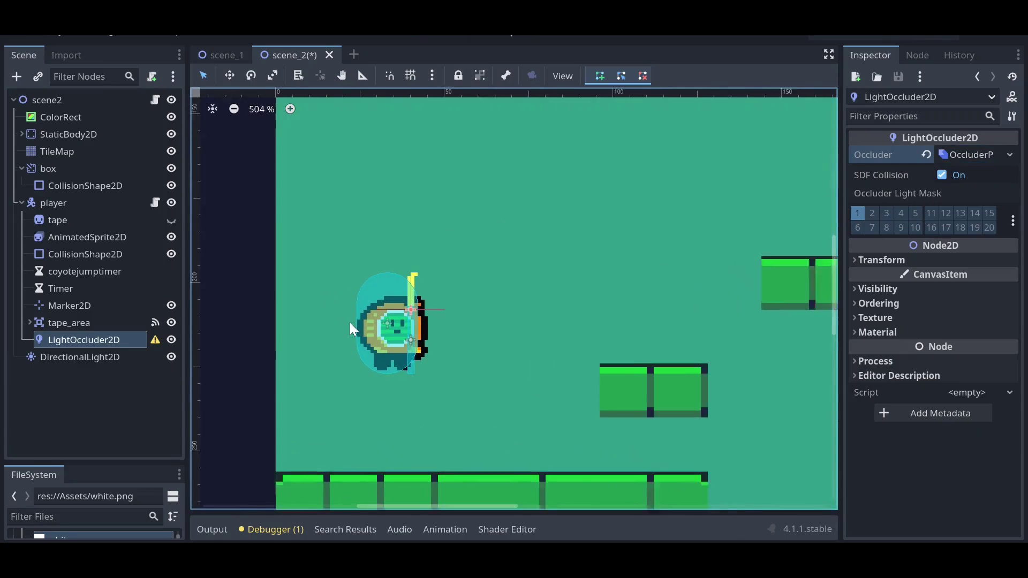
scroll(372, 321, up, 2)
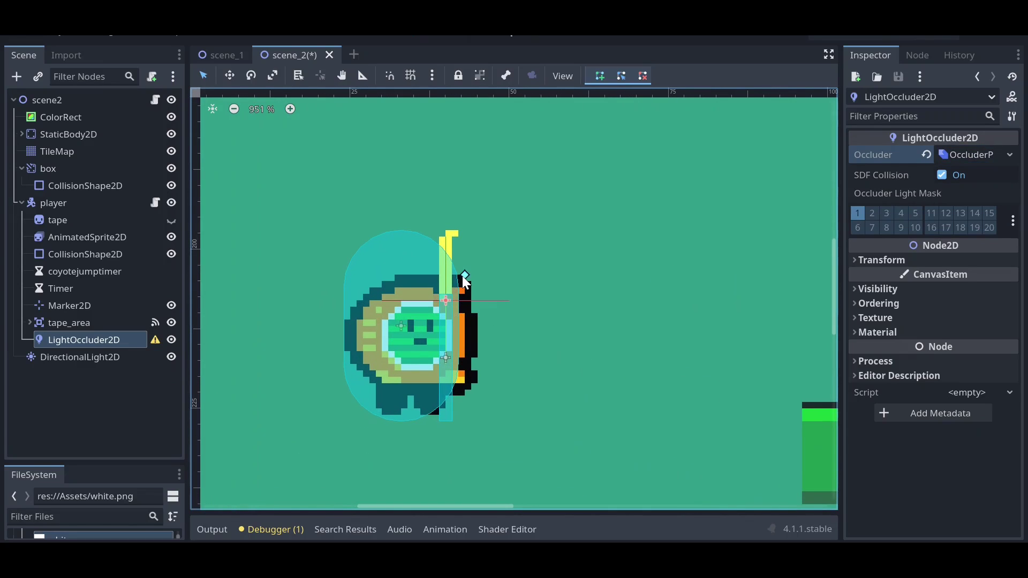
click(453, 275)
click(453, 236)
click(458, 236)
click(458, 230)
click(446, 230)
click(445, 237)
click(439, 237)
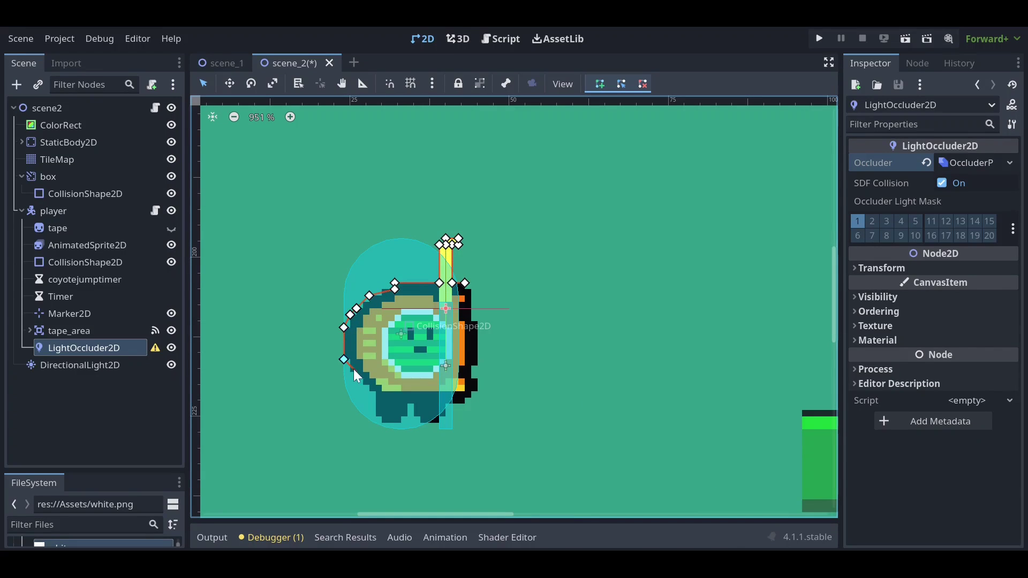
click(407, 416)
click(408, 403)
click(414, 403)
click(421, 423)
click(433, 423)
click(446, 403)
click(459, 403)
click(470, 398)
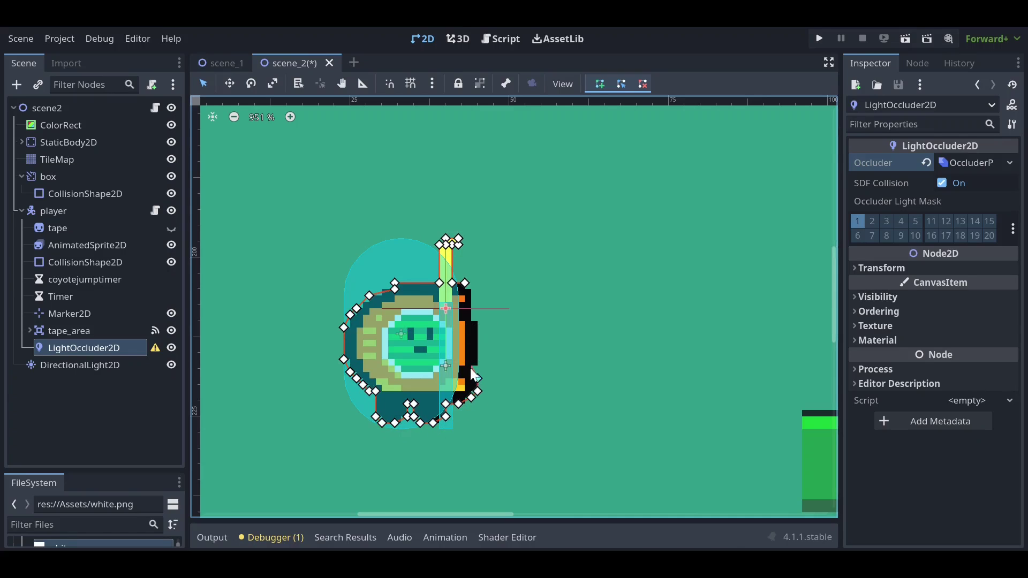
click(471, 289)
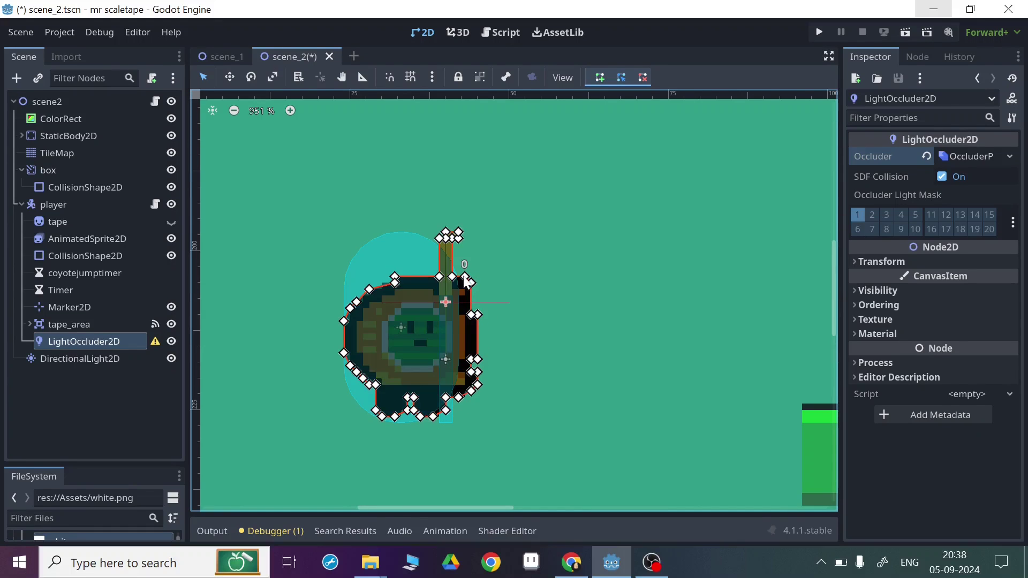
scroll(383, 250, down, 6)
scroll(295, 260, down, 9)
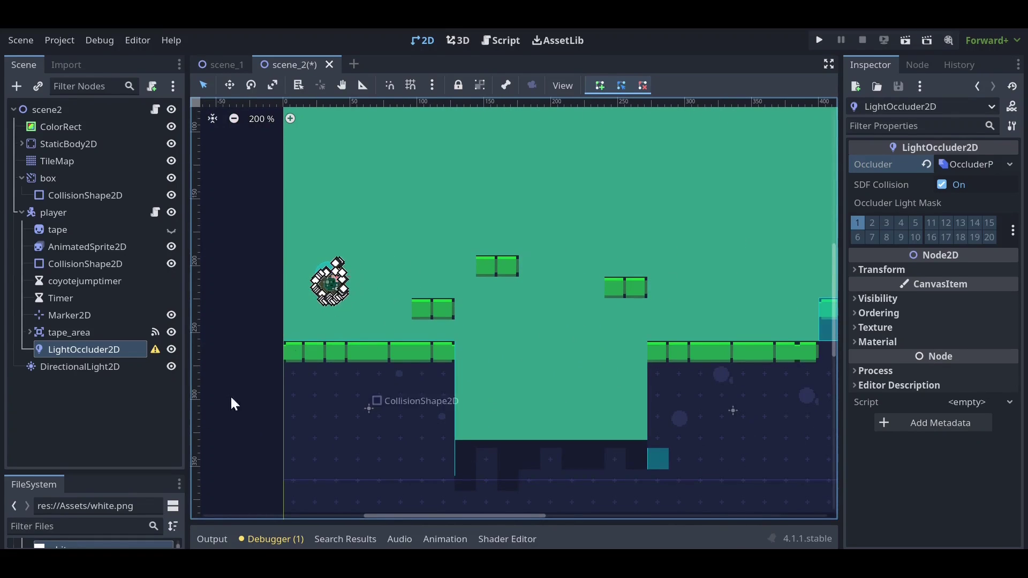
click(127, 408)
scroll(255, 319, down, 2)
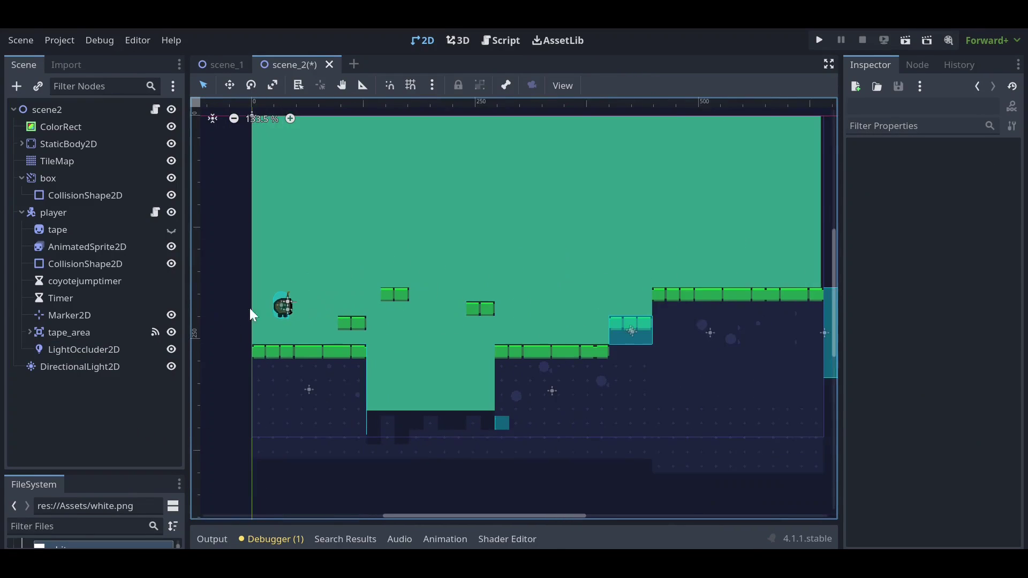
Enable shadows on the DirectionalLight2D and look over its shadow settings.
click(88, 367)
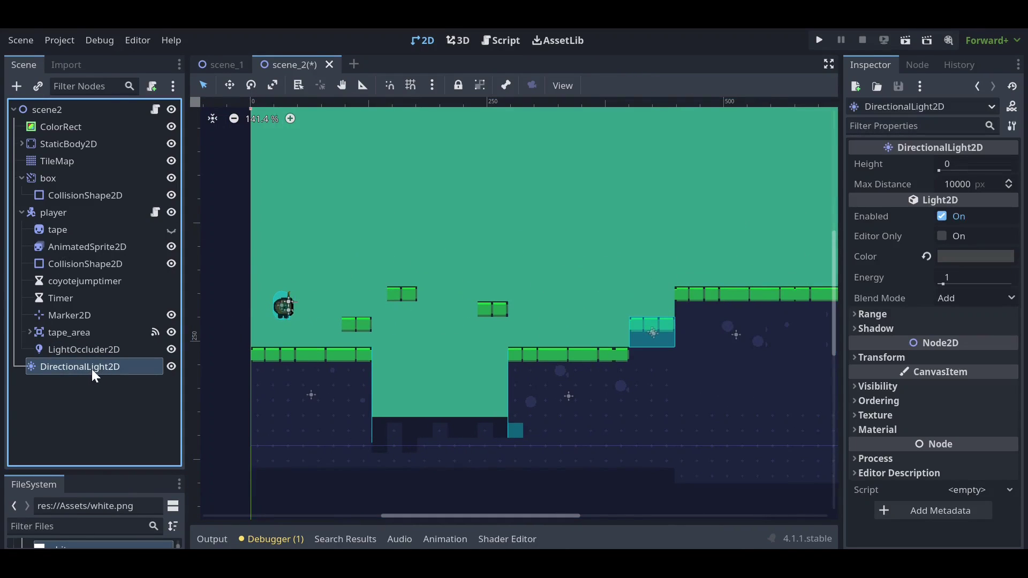
click(896, 330)
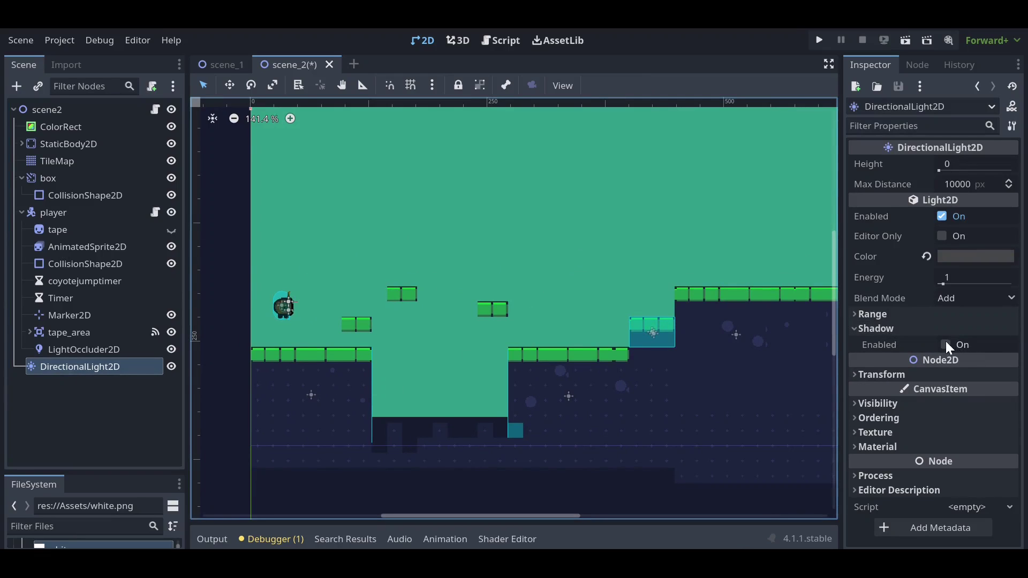
click(944, 343)
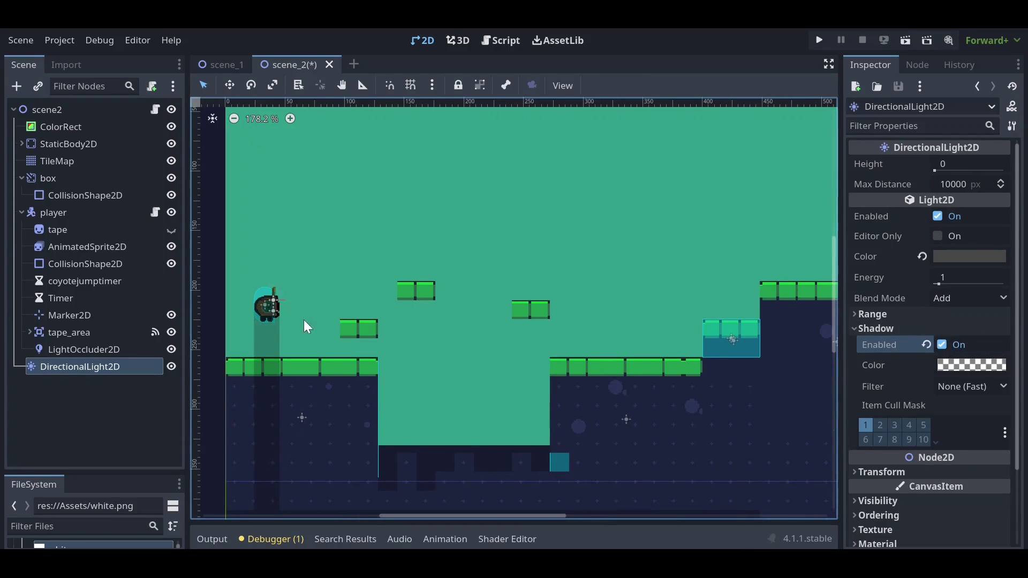
scroll(409, 339, down, 3)
scroll(403, 320, up, 2)
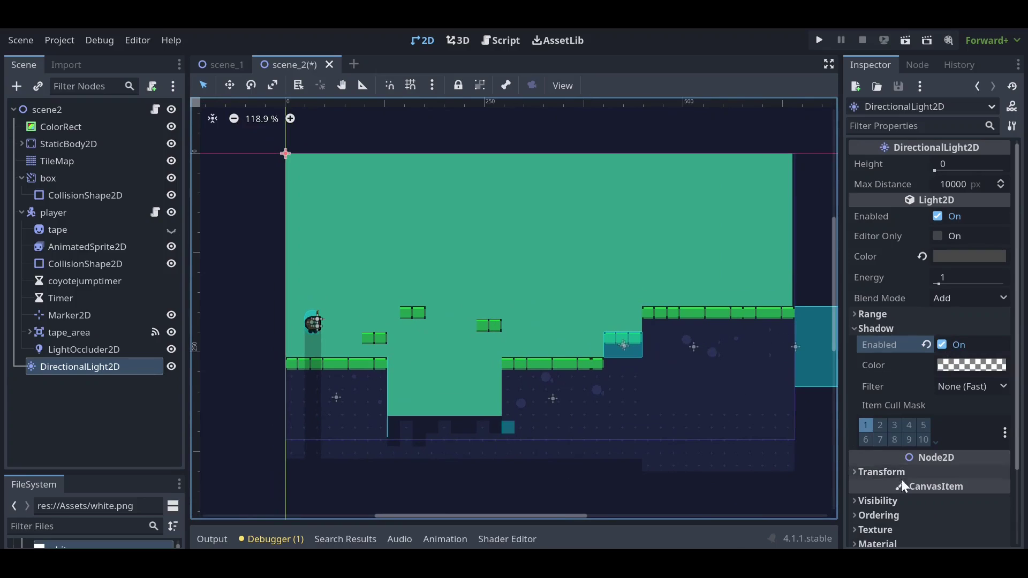
scroll(897, 455, down, 3)
Run the current scene, walk and jump the player across the platforms and back to check its shadow, and close the game window.
click(909, 43)
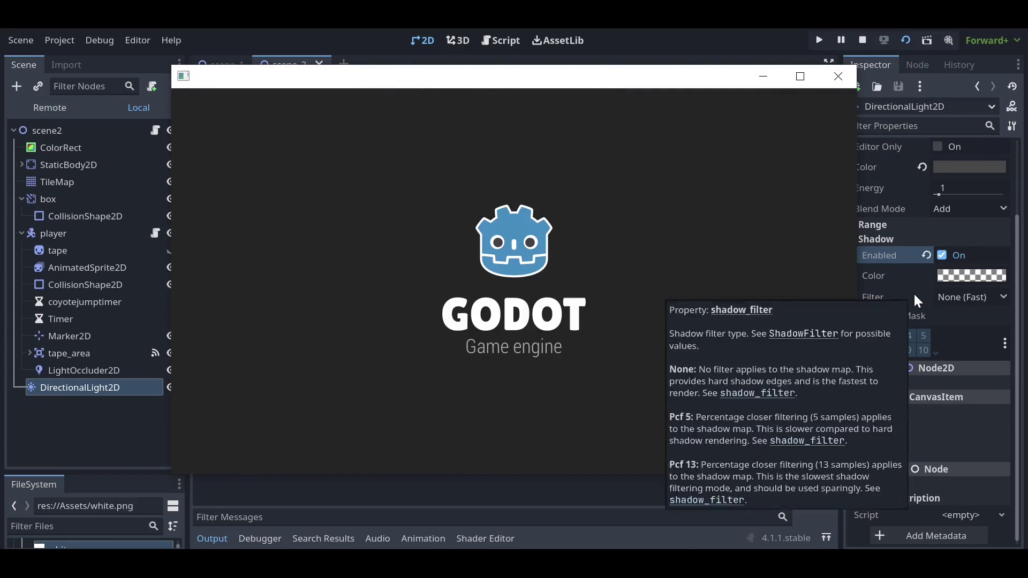
key(Right)
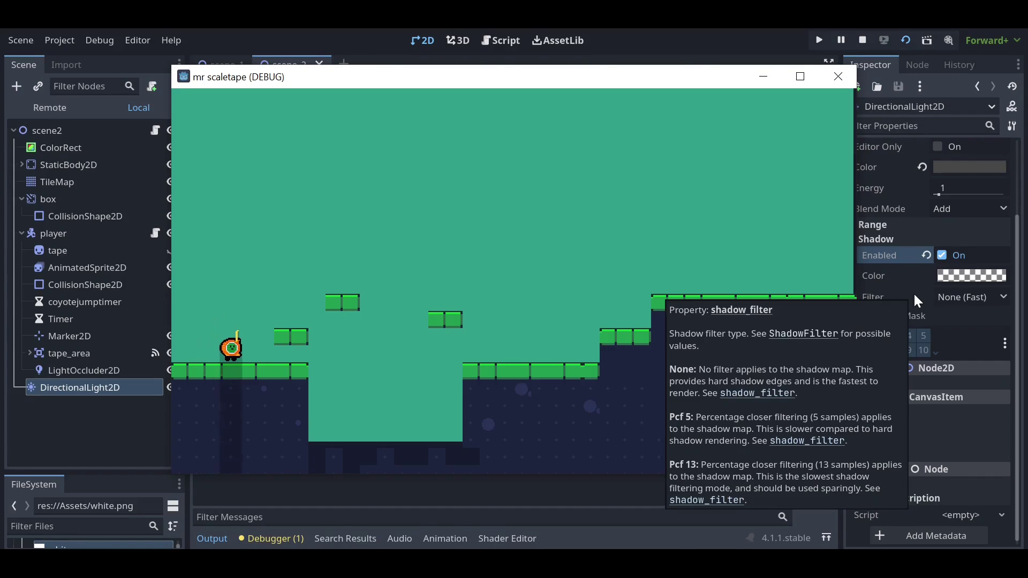
key(space)
key(Right)
key(space)
key(Right)
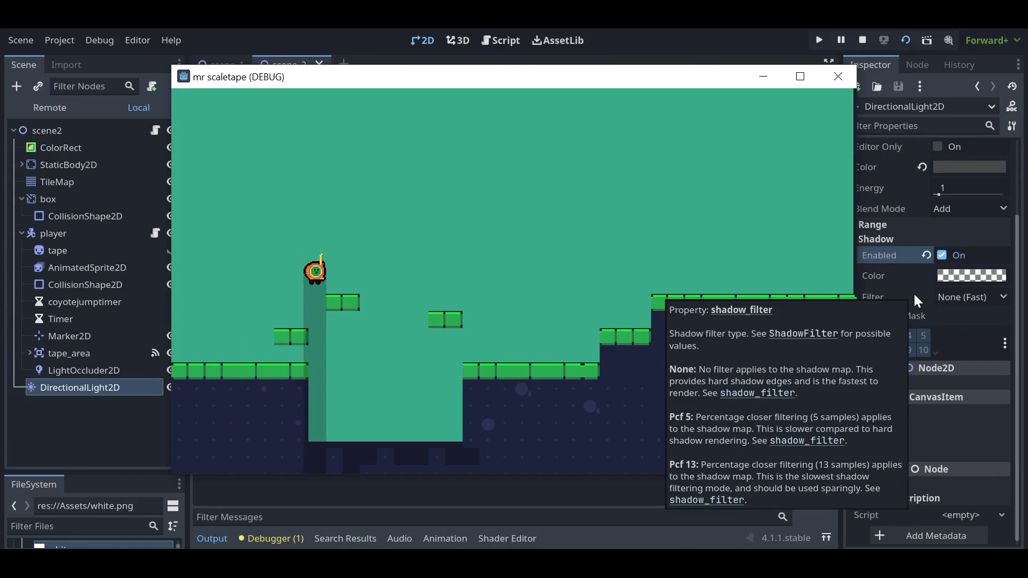
key(space)
key(Right)
key(Right)
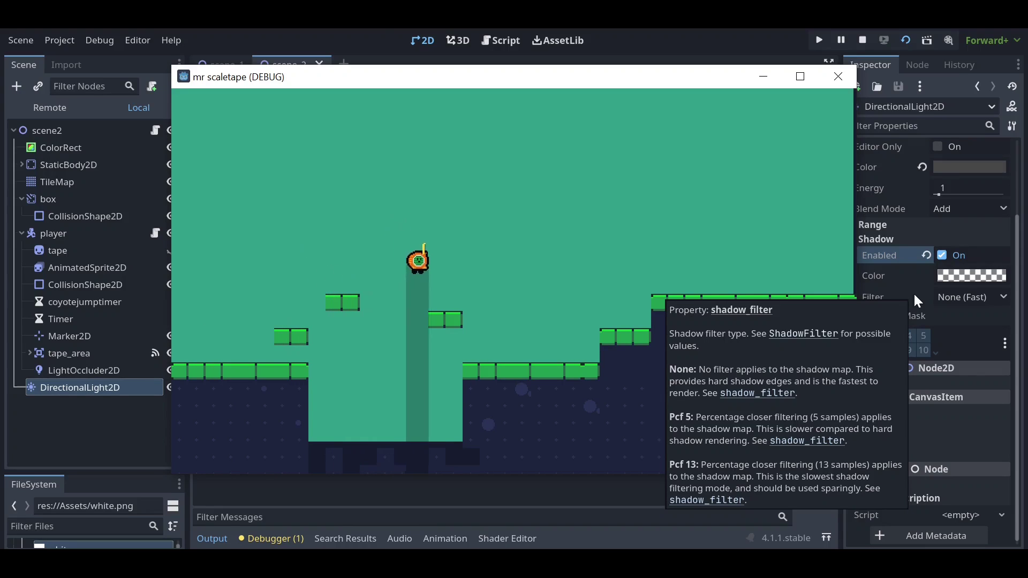
key(space)
key(Right)
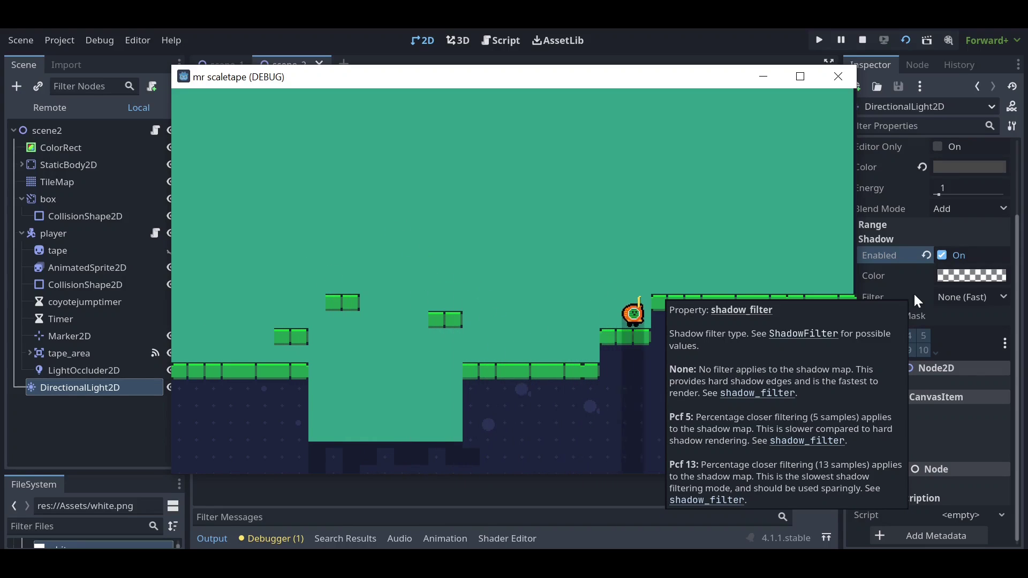
key(space)
key(Left)
key(Left)
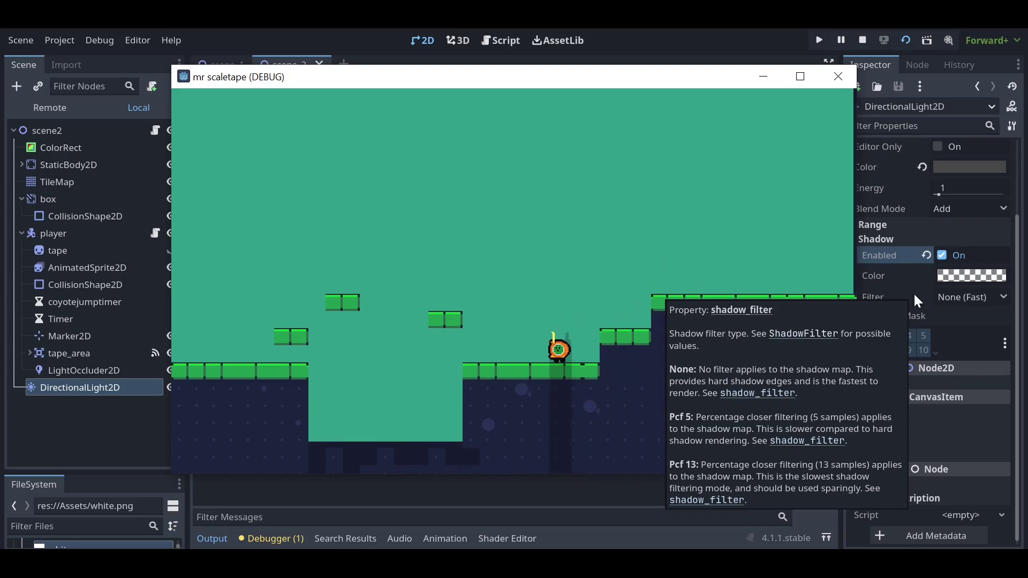
key(space)
key(Left)
key(space)
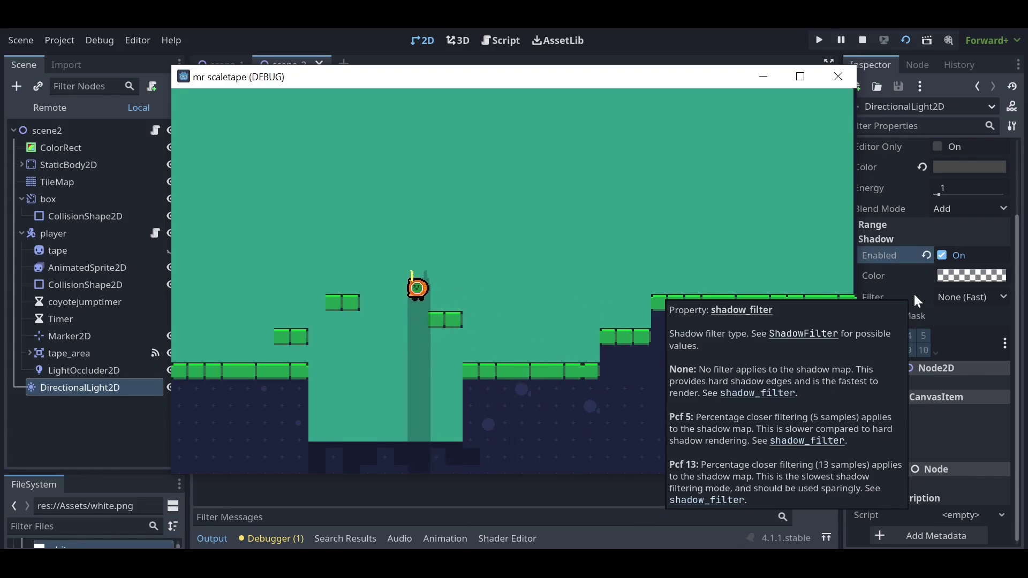
key(space)
key(Right)
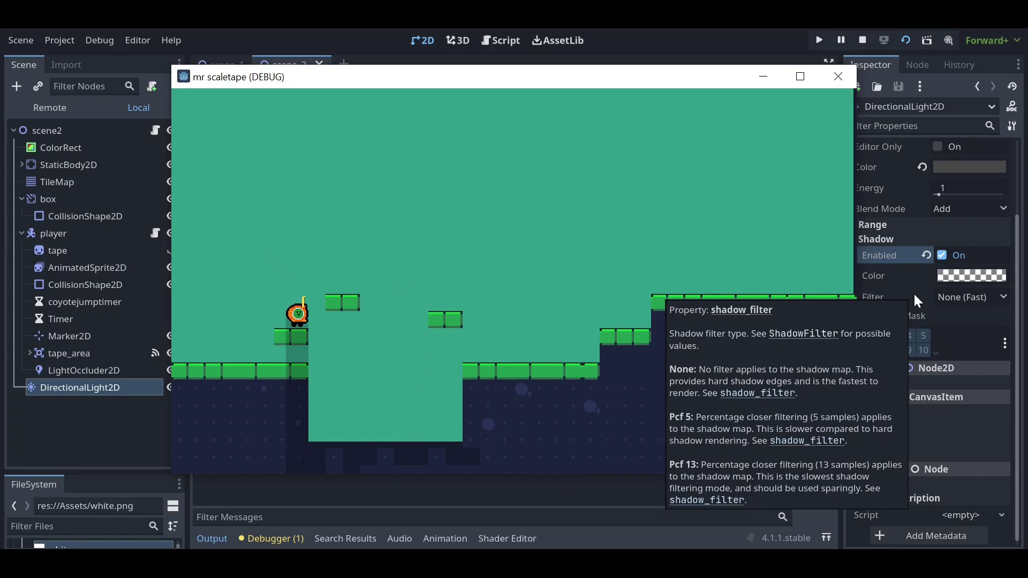
key(Left)
key(Right)
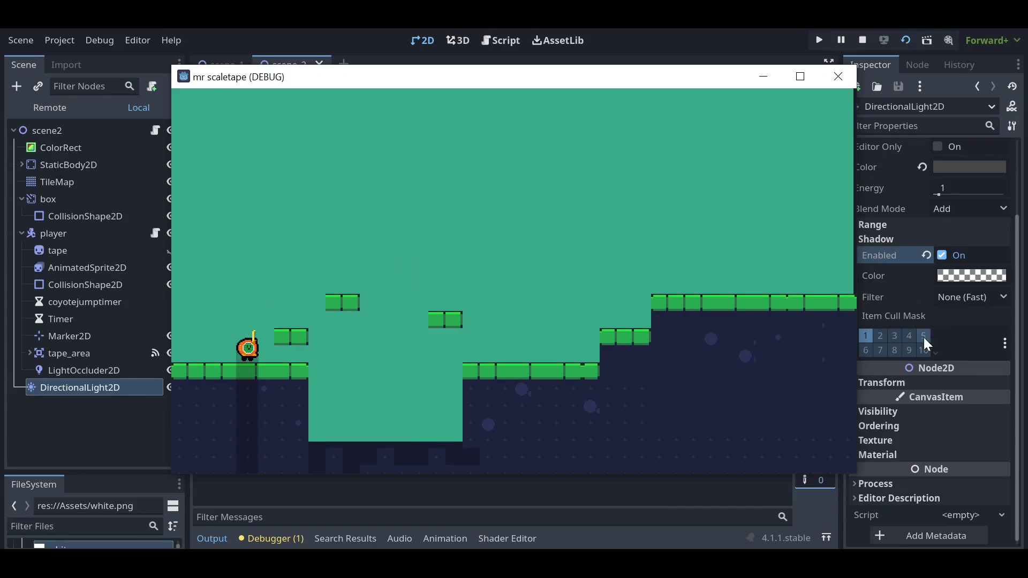
click(833, 71)
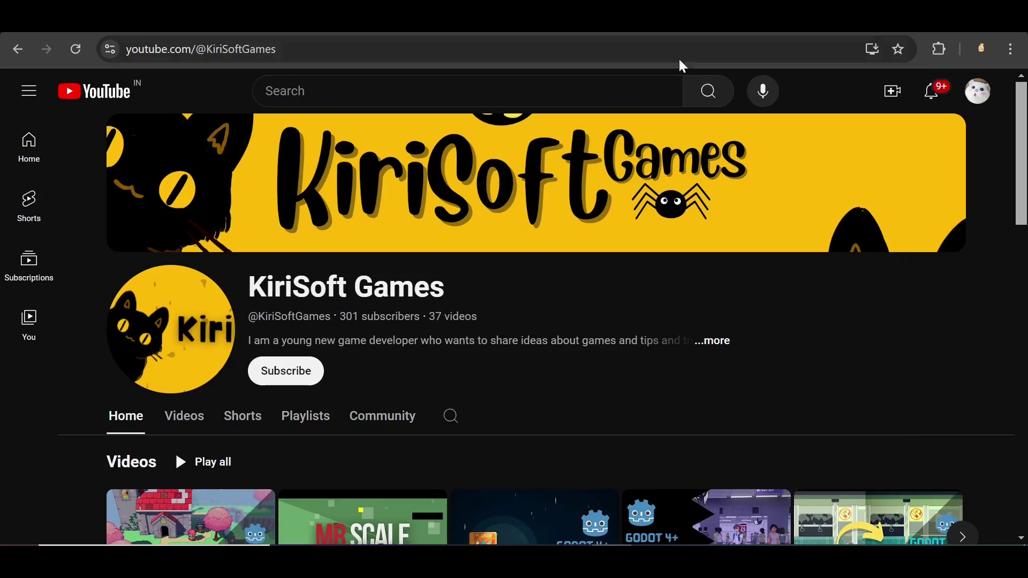
Switch to YouTube in the browser, subscribe to the KiriSoft Games channel and choose a notification option for it.
click(286, 379)
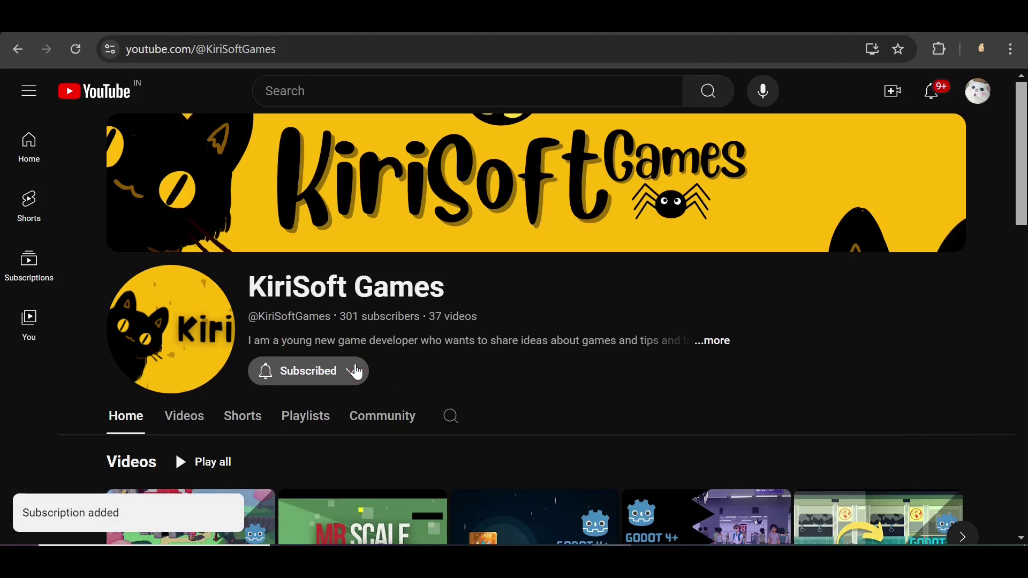
click(356, 372)
click(298, 417)
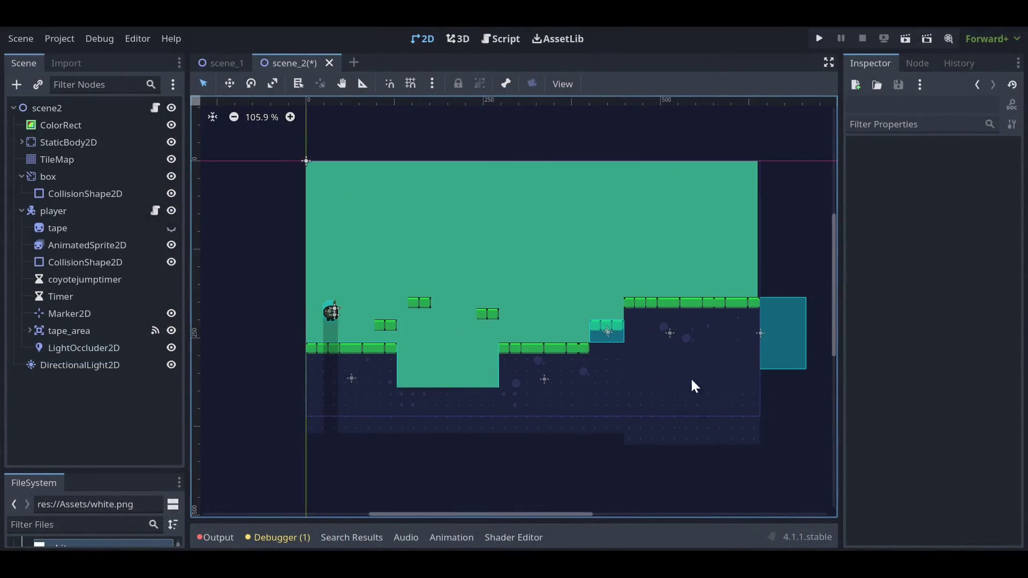
Run the current scene again to check the player's shadow, close the game window and briefly inspect the debugger.
scroll(692, 382, up, 1)
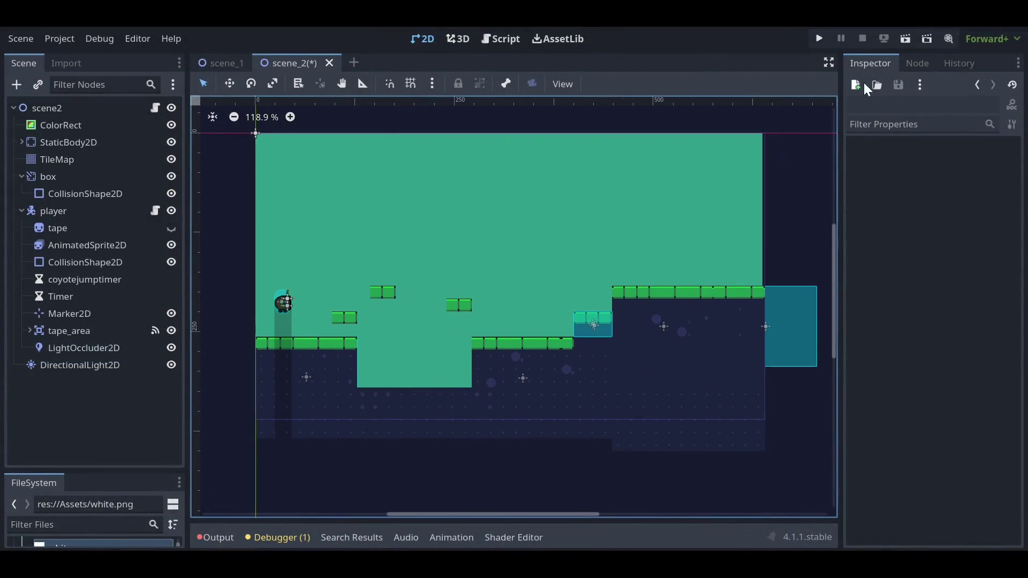
click(905, 40)
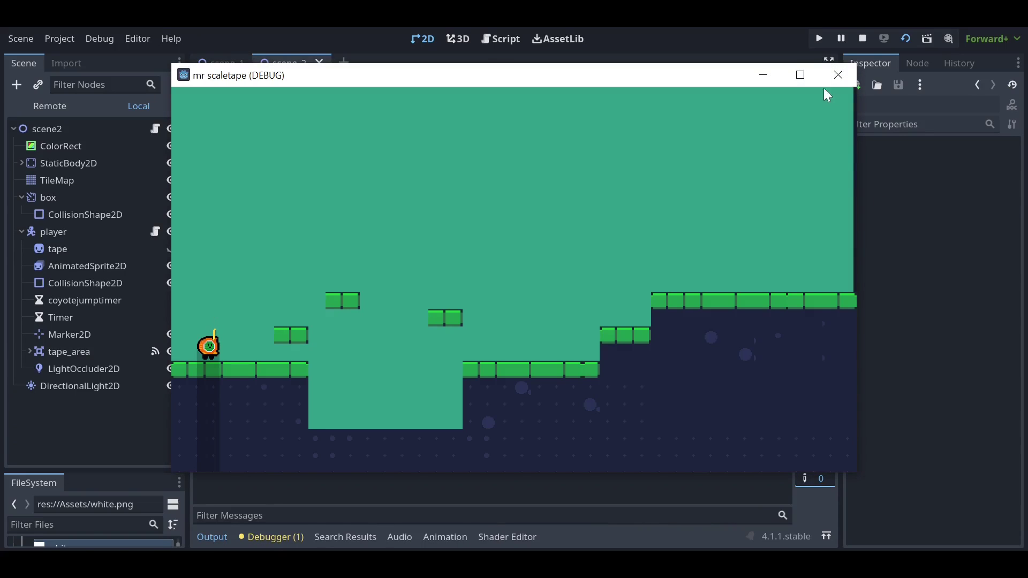
click(826, 78)
click(255, 538)
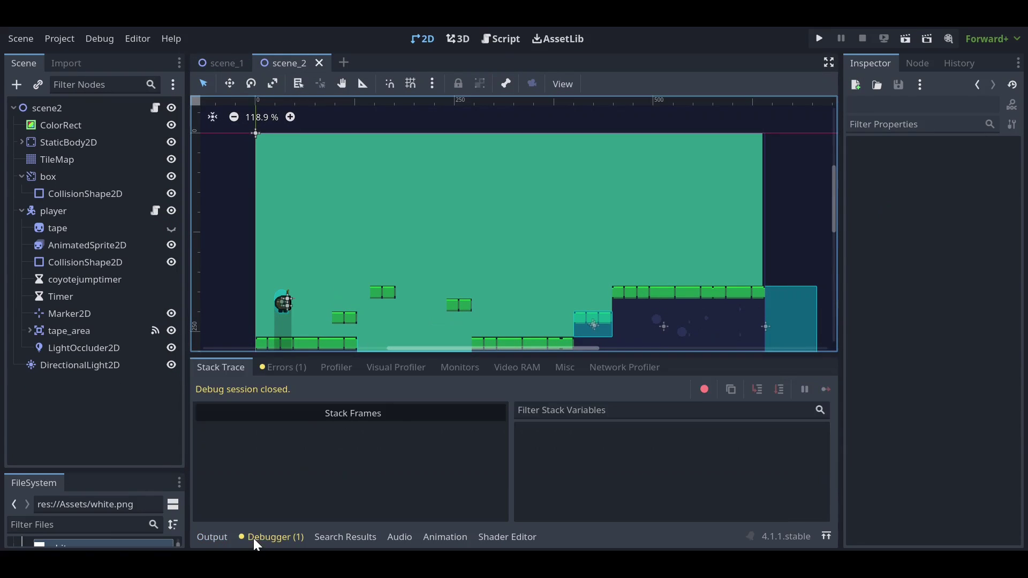
click(252, 539)
scroll(315, 381, down, 1)
click(91, 406)
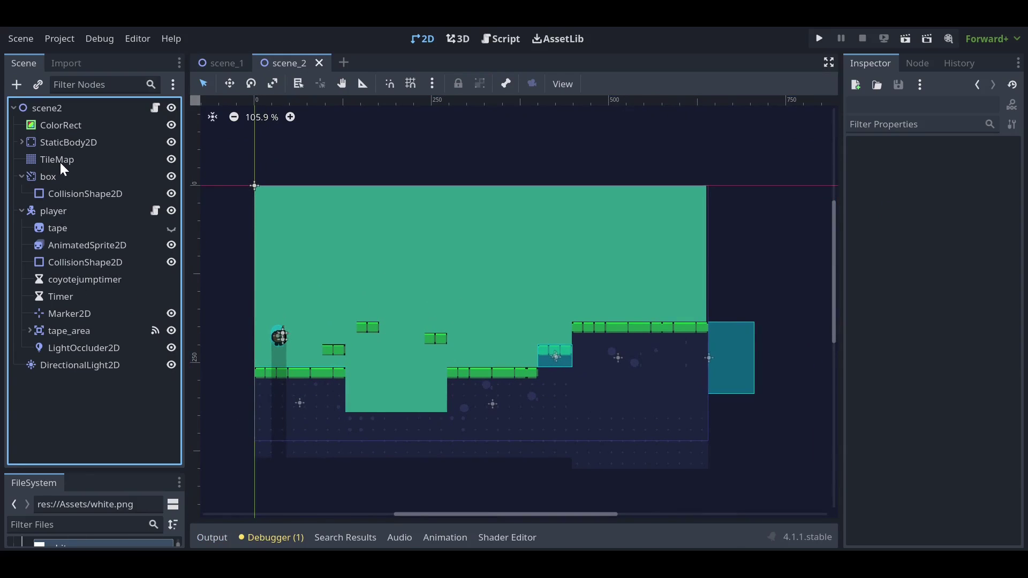
Try a rotation of 35° on the DirectionalLight2D, set it to -35° instead and deselect the node.
click(87, 368)
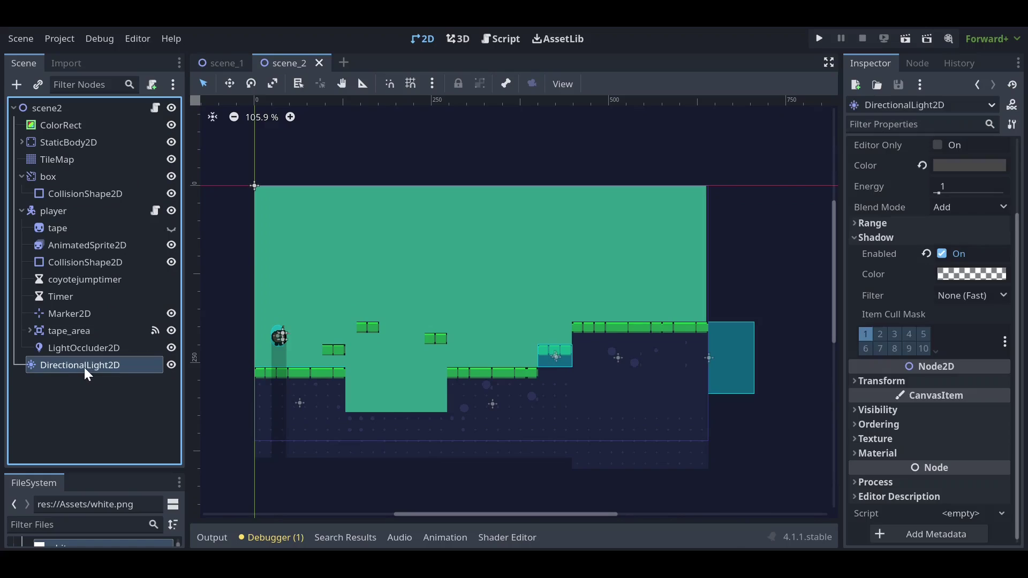
click(889, 383)
scroll(899, 337, down, 3)
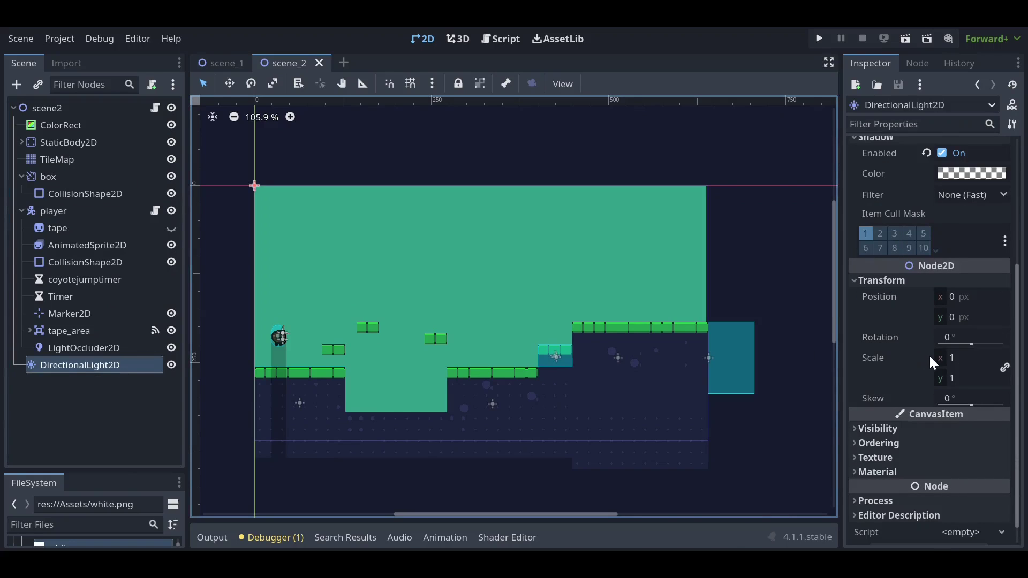
click(959, 337)
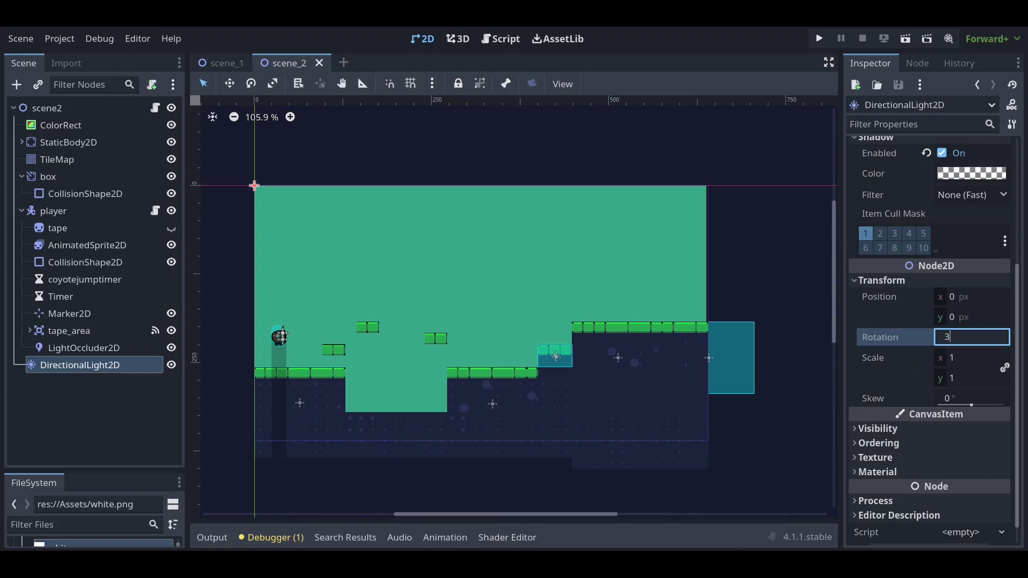
key(Return)
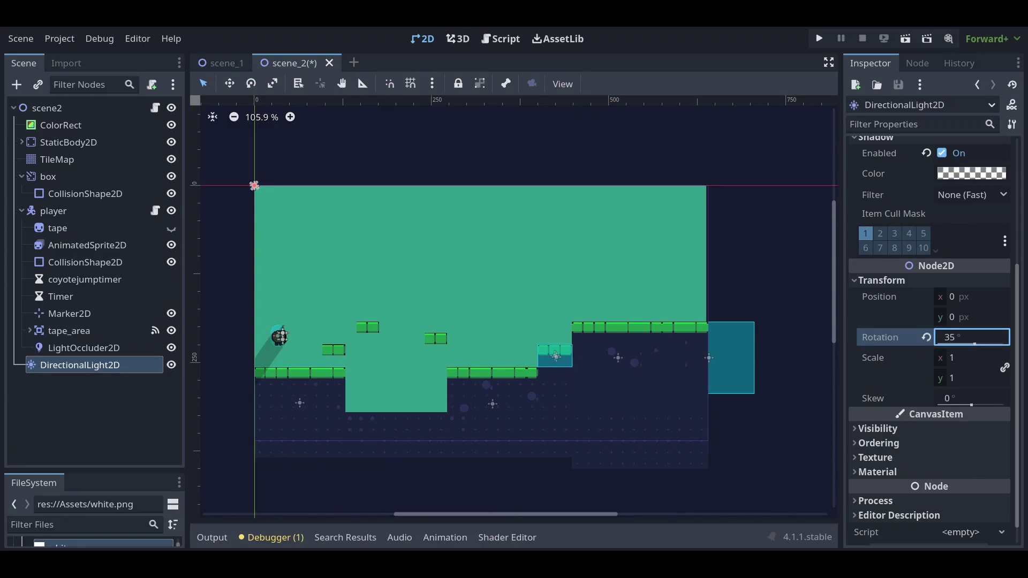
click(964, 337)
text(-35)
key(Return)
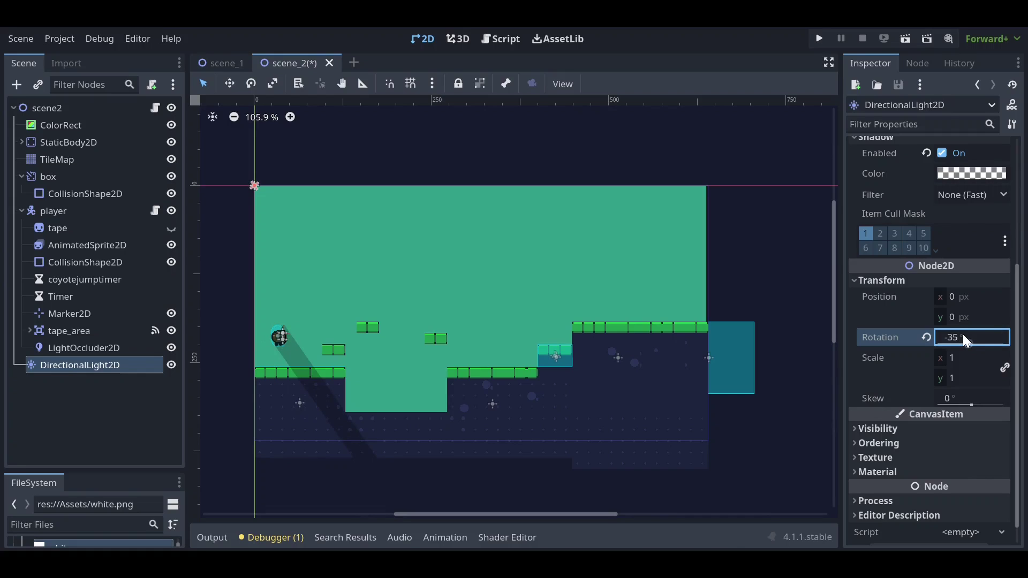
click(73, 412)
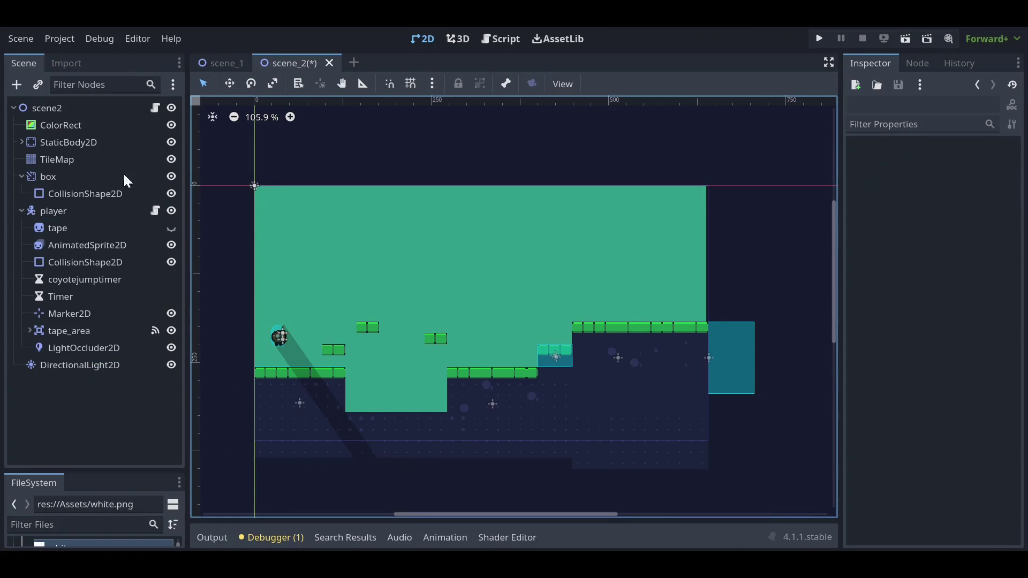
Add one occlusion layer to the TileMap's tile set in its rendering properties, removing the extra second layer.
click(59, 160)
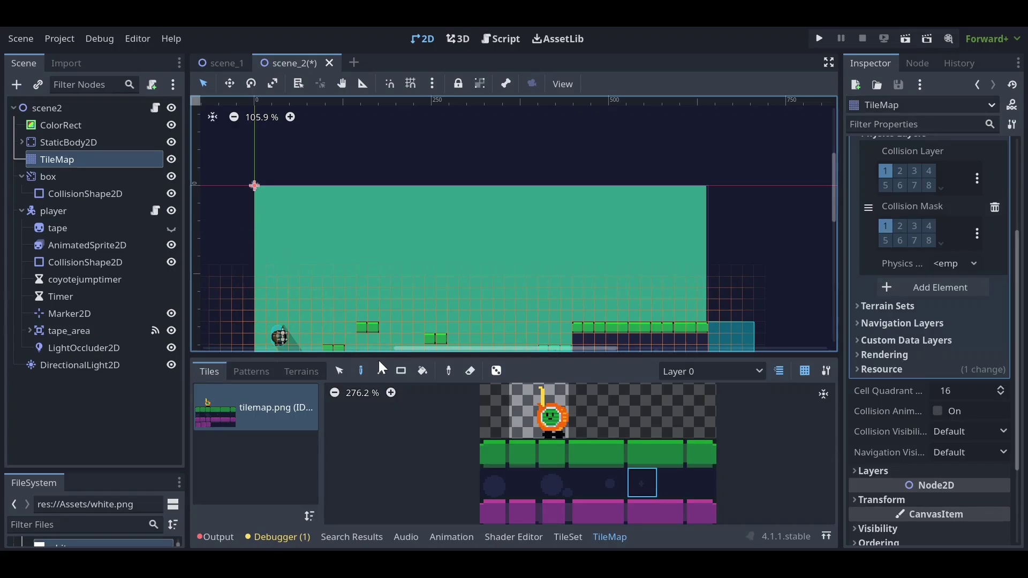
drag(375, 355, 826, 329)
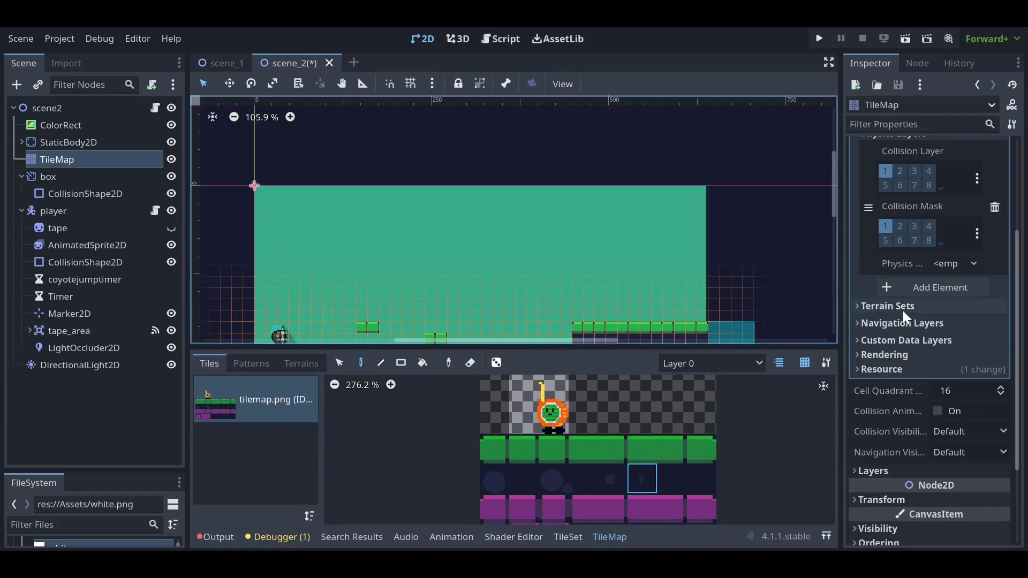
scroll(902, 268, up, 3)
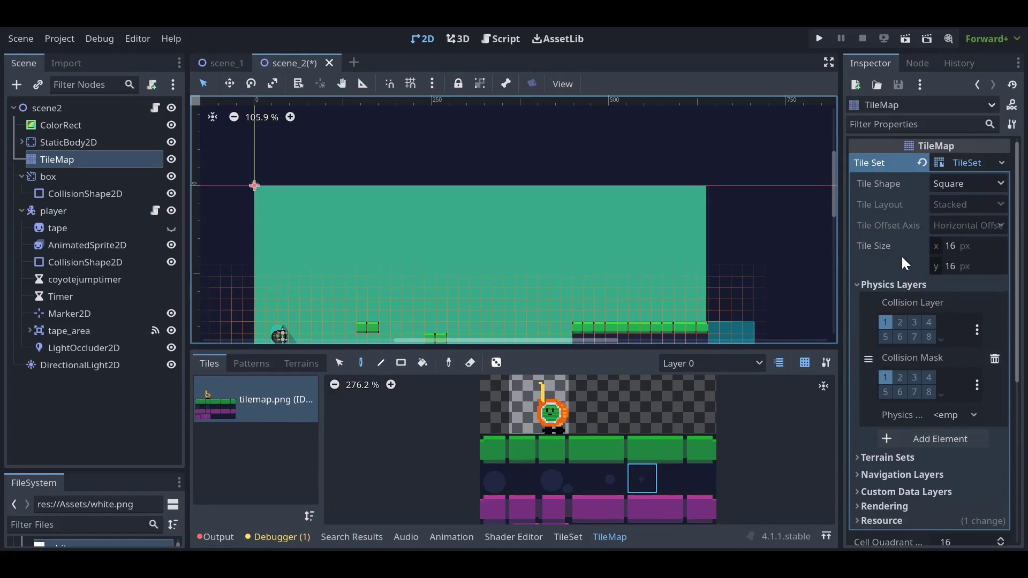
click(870, 285)
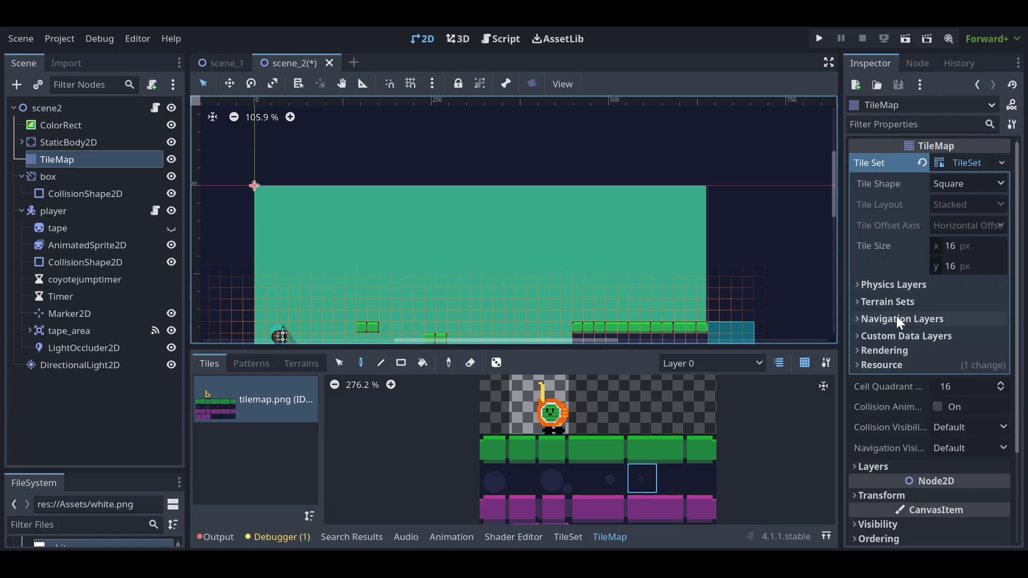
click(888, 352)
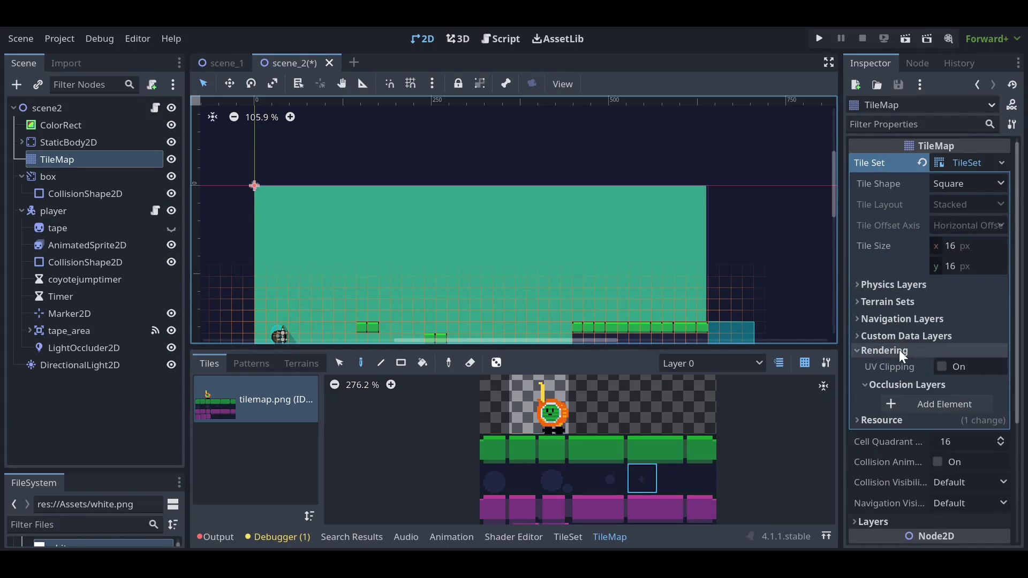
click(912, 404)
scroll(911, 352, down, 3)
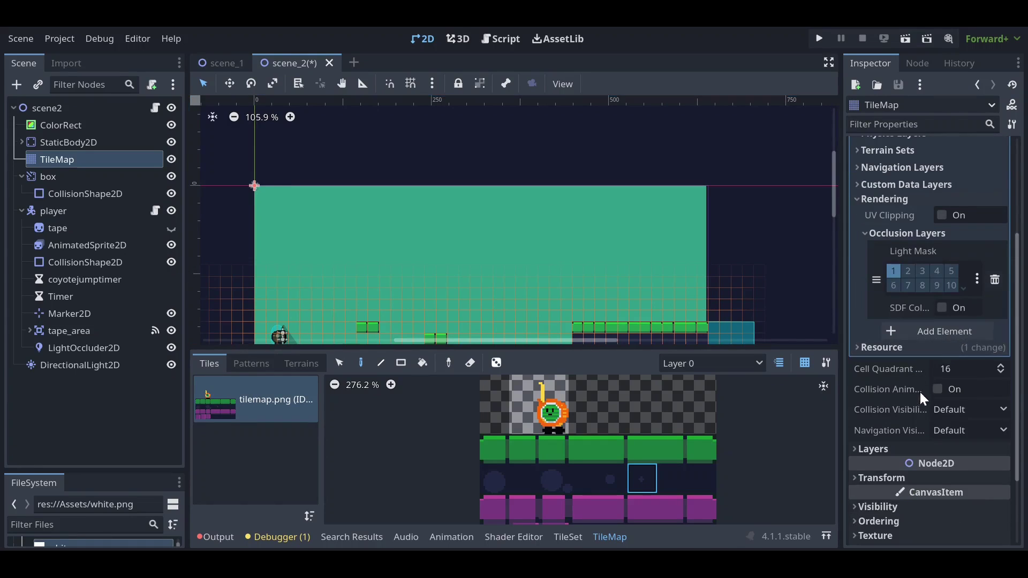
click(918, 329)
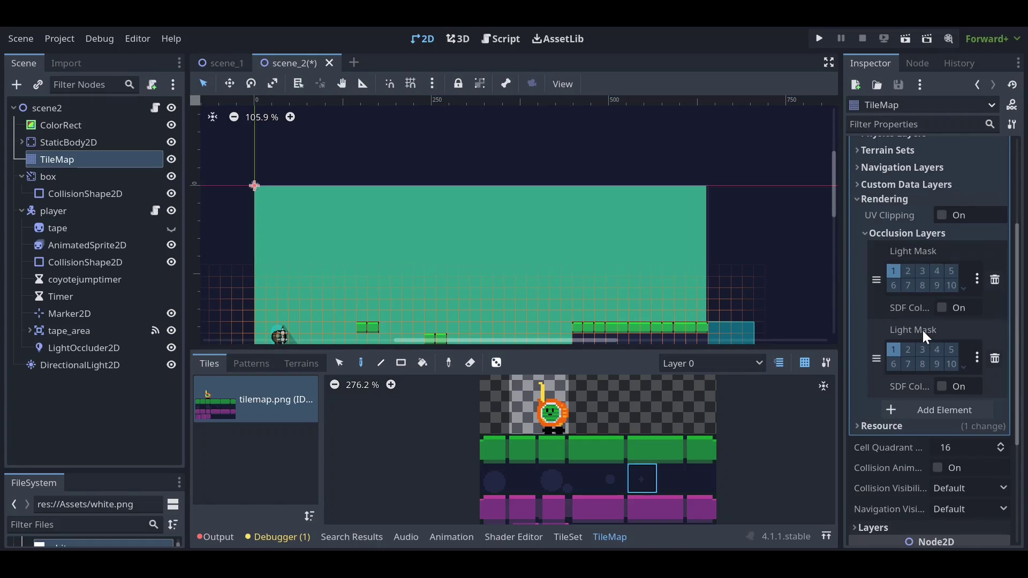
click(995, 358)
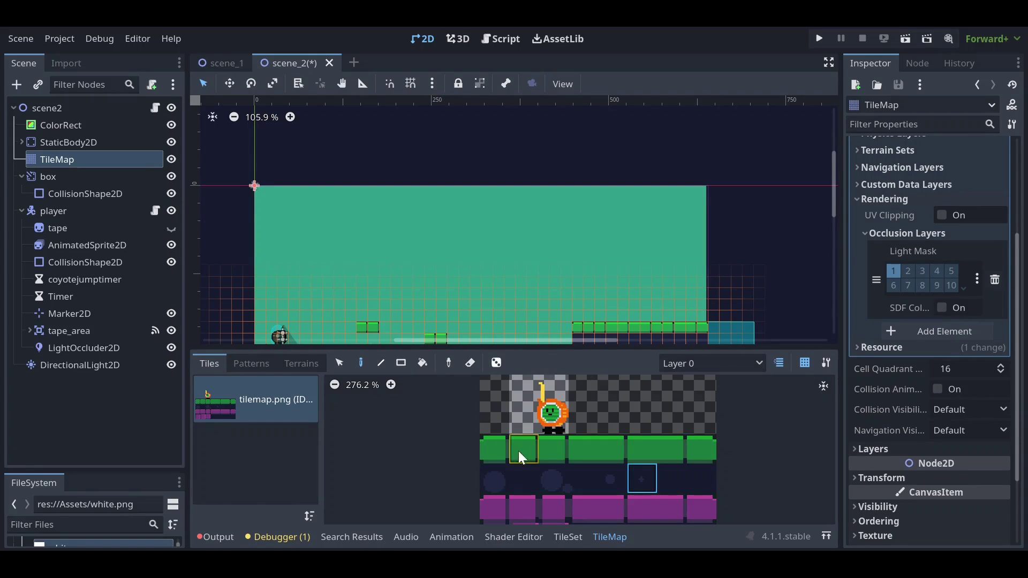
In the TileSet editor's select mode, select the second and third green tiles of tilemap.png and enlarge the editor panel.
click(568, 537)
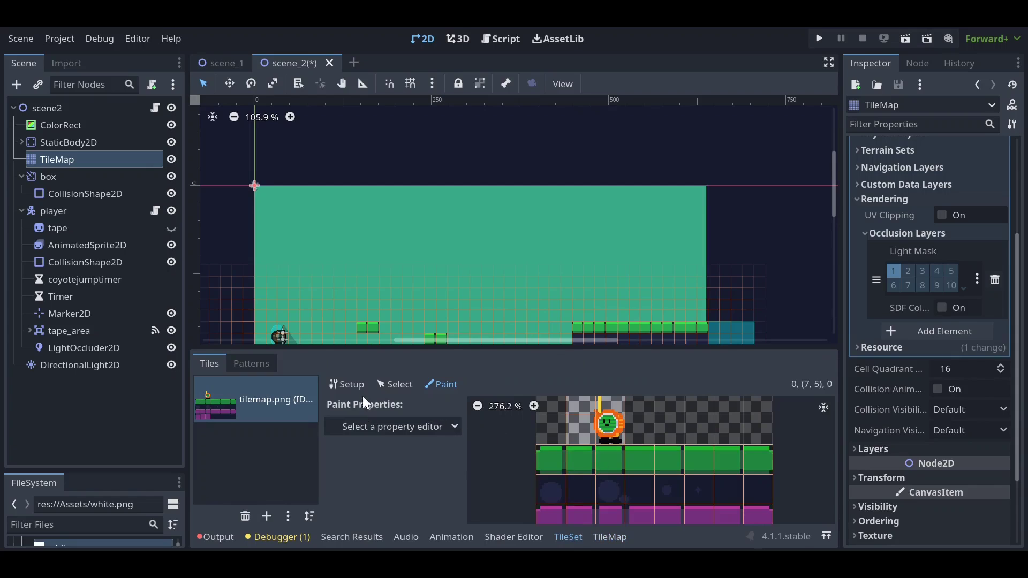
click(559, 465)
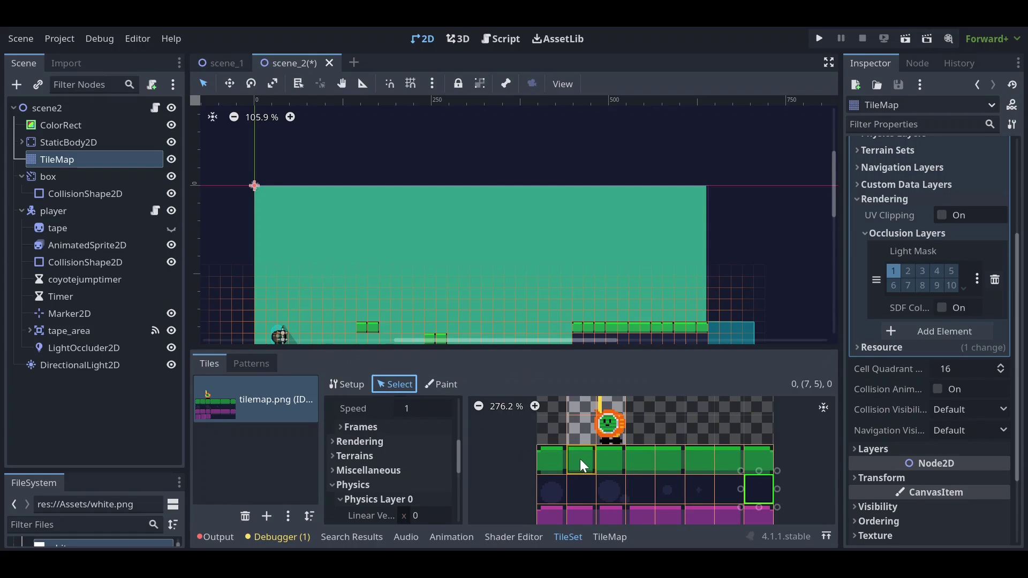
drag(418, 351, 423, 315)
scroll(401, 465, down, 2)
scroll(400, 458, up, 5)
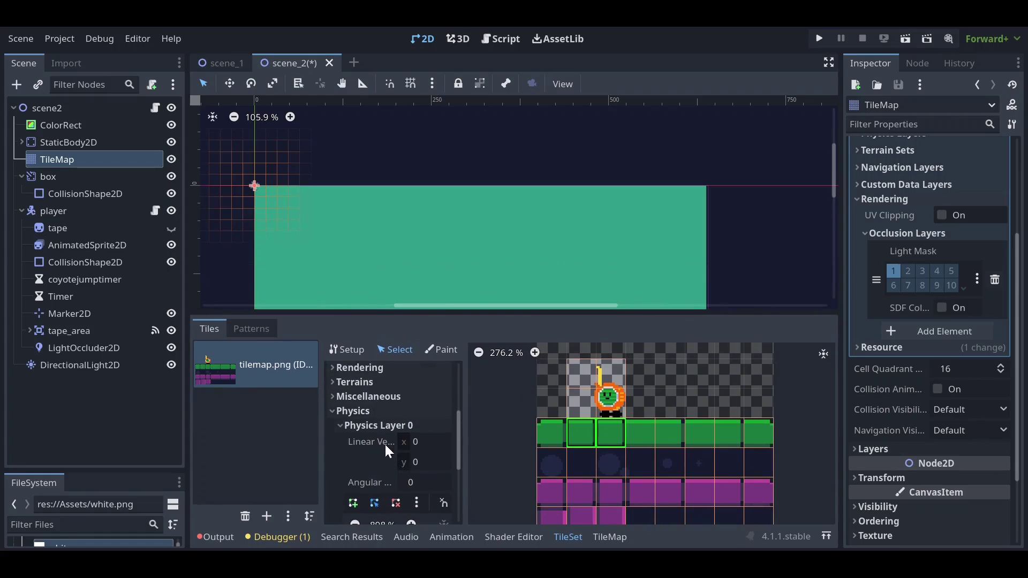
In the rendering properties of the two selected green tiles, draw a square Occlusion Layer 0 polygon covering the full tile.
click(339, 448)
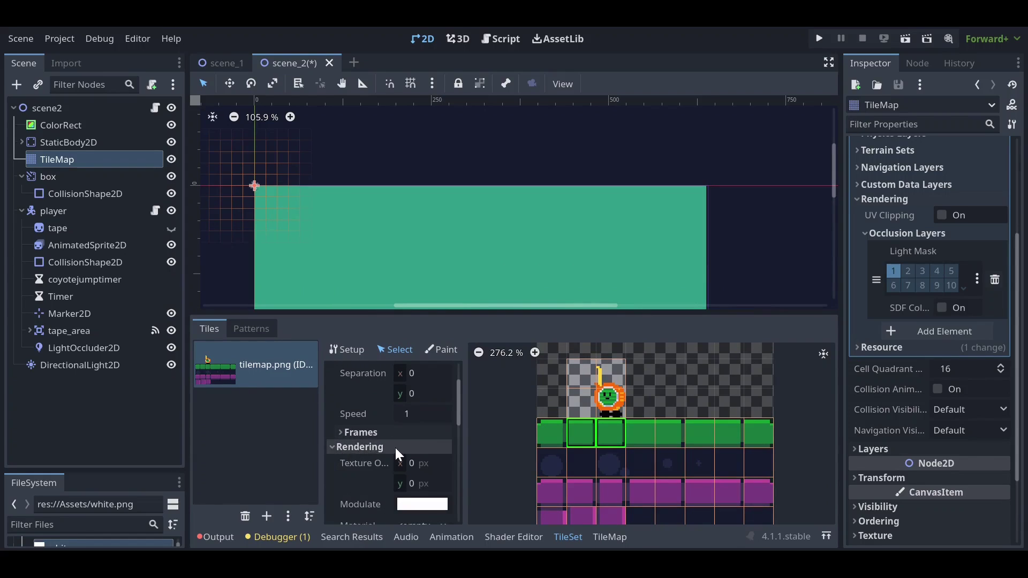
scroll(396, 444, down, 2)
scroll(395, 407, up, 3)
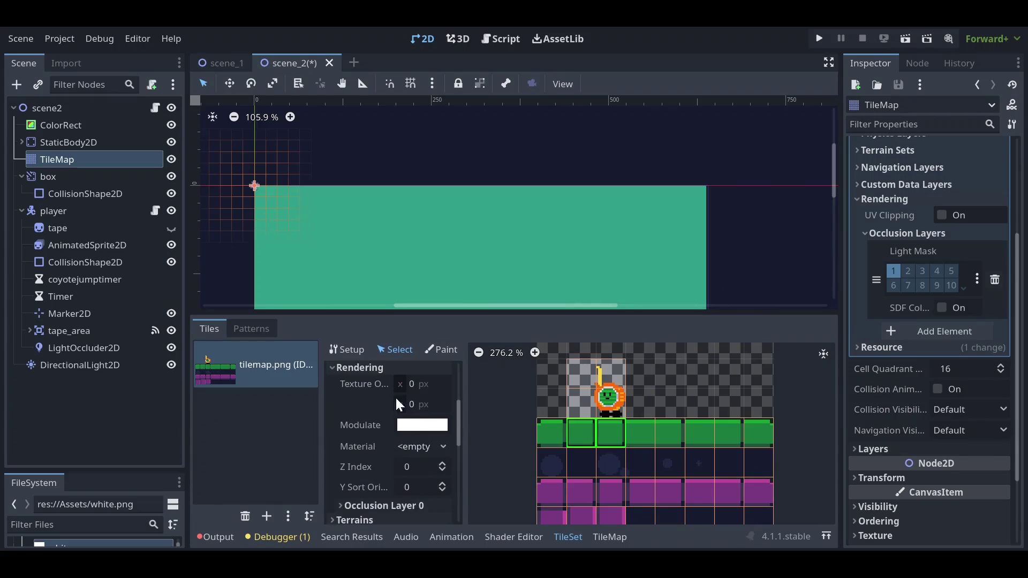
scroll(401, 412, down, 2)
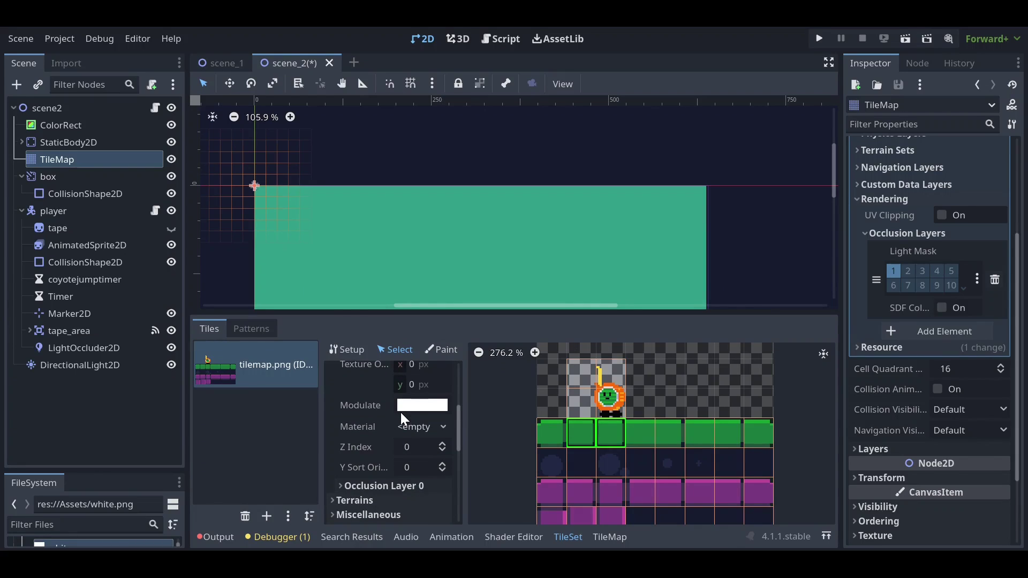
scroll(402, 415, down, 1)
click(403, 447)
scroll(391, 425, down, 2)
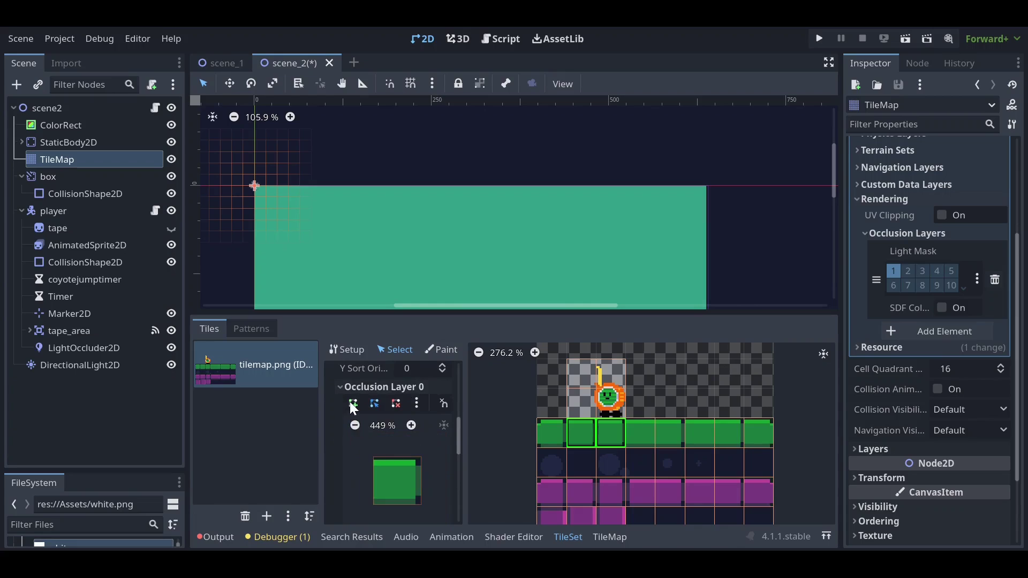
click(373, 457)
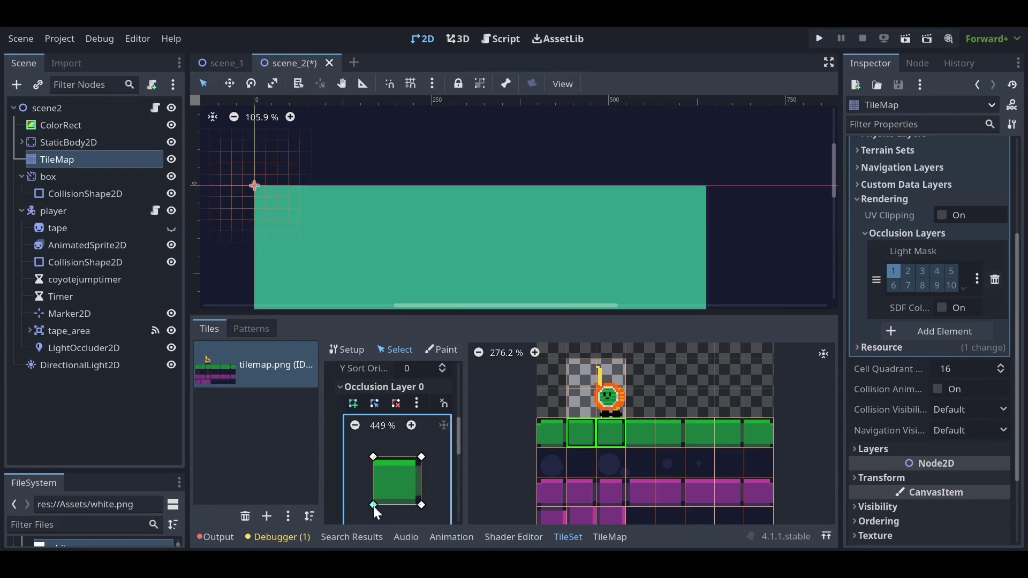
click(374, 458)
Examine the shadows cast by the platform and ground tiles in the 2D view with the TileMap deselected.
scroll(450, 252, down, 5)
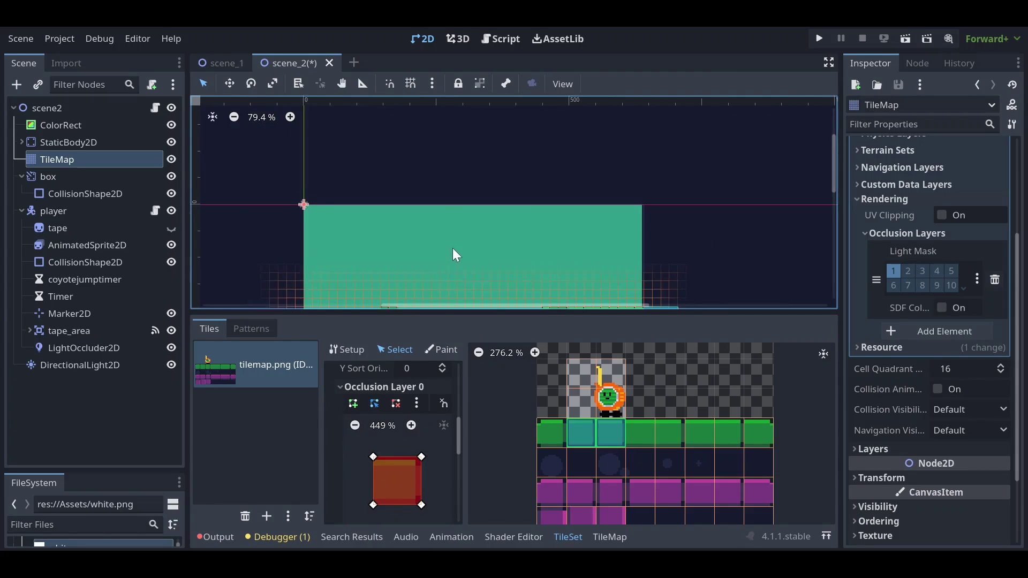
scroll(417, 278, up, 6)
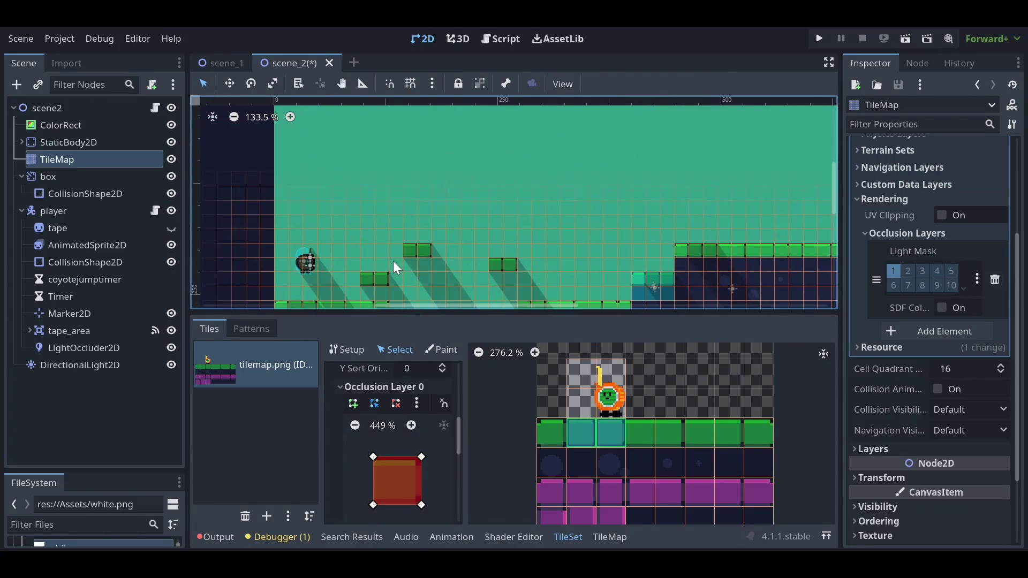
scroll(435, 256, down, 3)
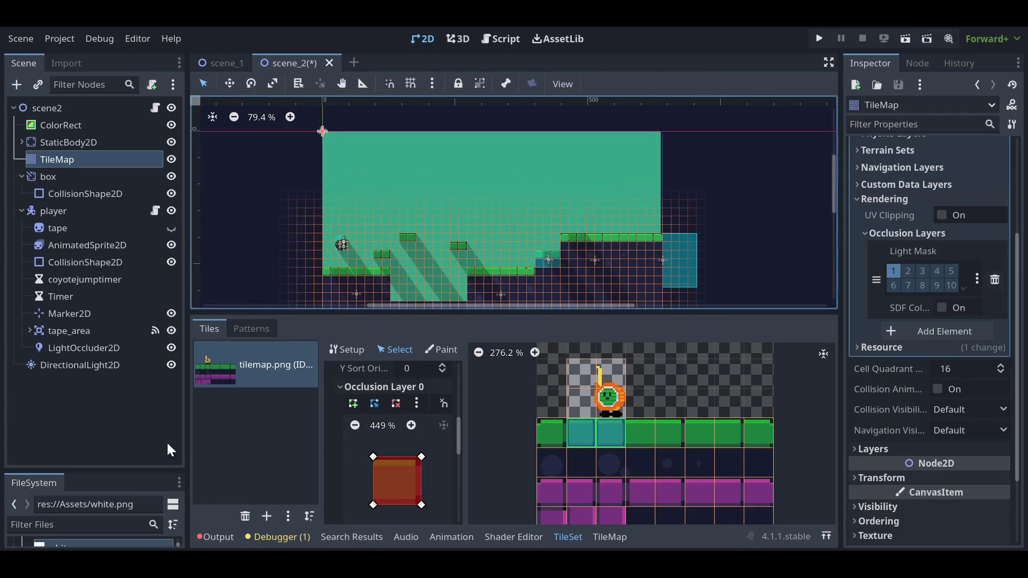
click(112, 433)
scroll(426, 285, up, 2)
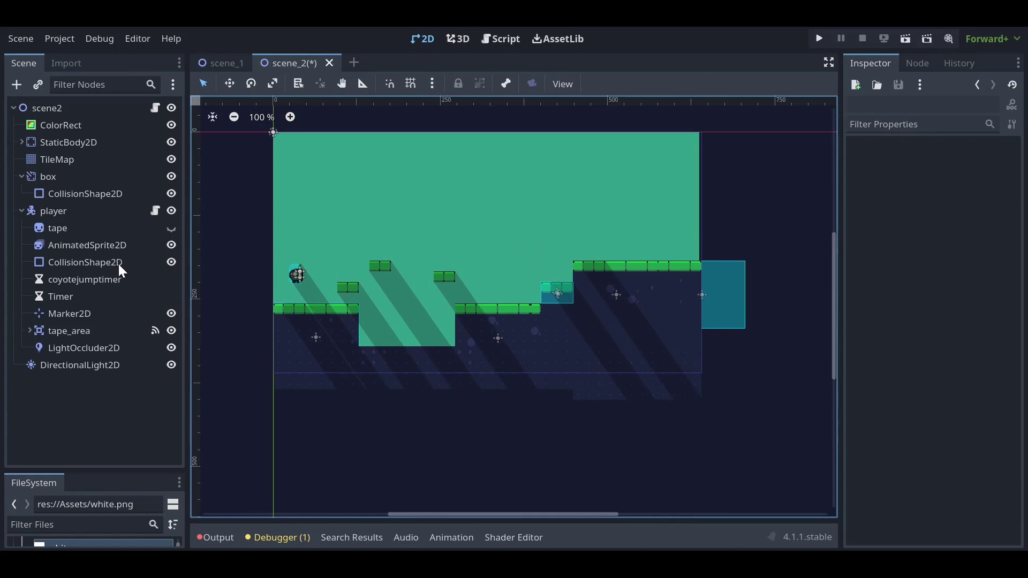
scroll(321, 316, up, 1)
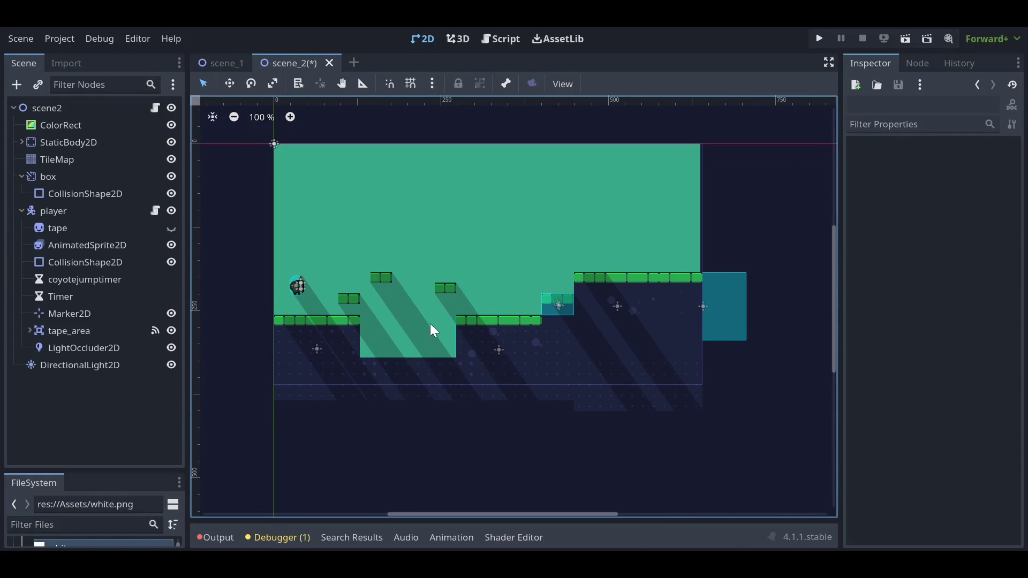
click(86, 410)
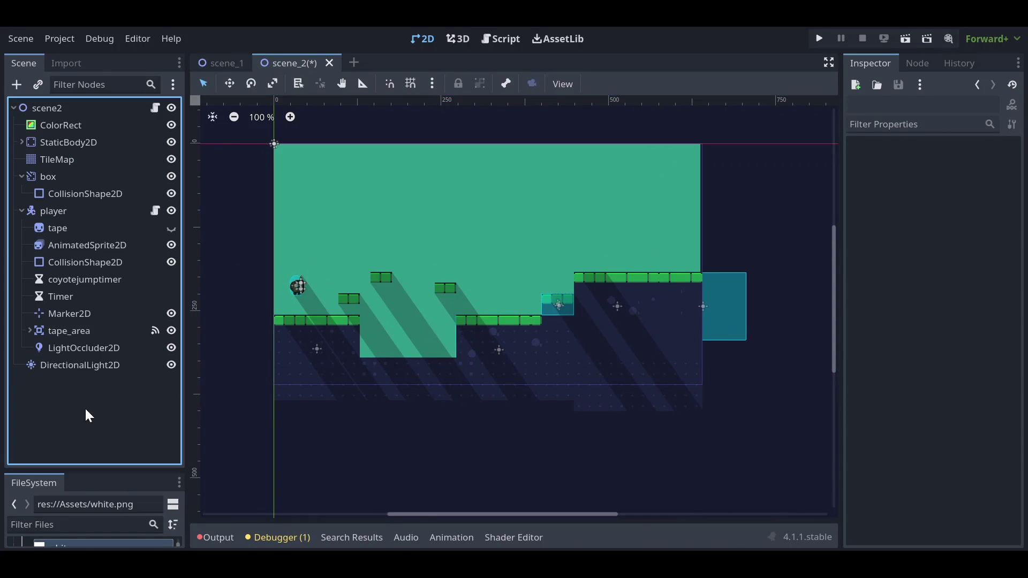
Select the TileMap again and repaint shadow-casting ground surface tiles with the sixth and seventh green tiles.
click(60, 160)
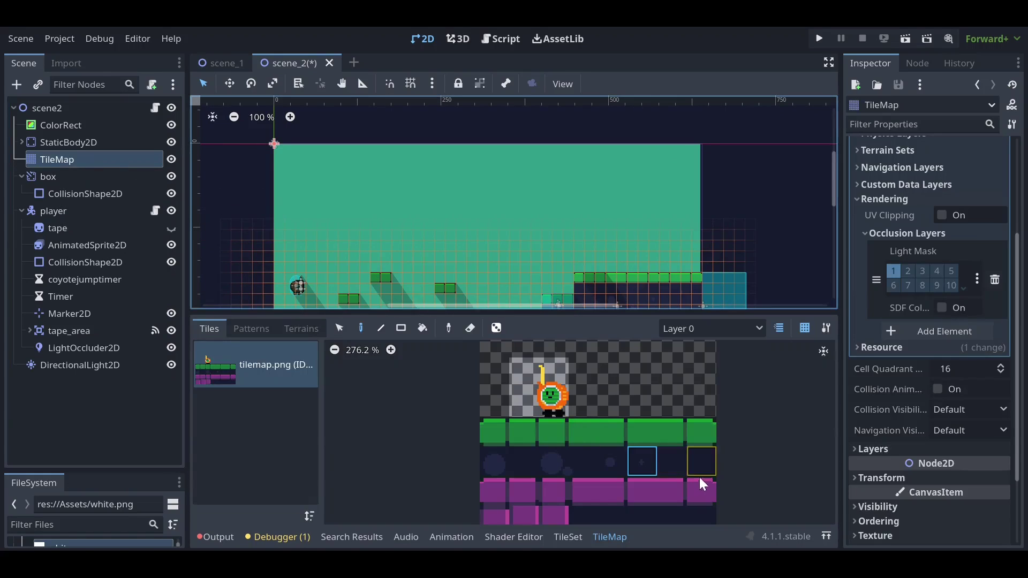
drag(648, 441, 667, 427)
scroll(522, 195, down, 1)
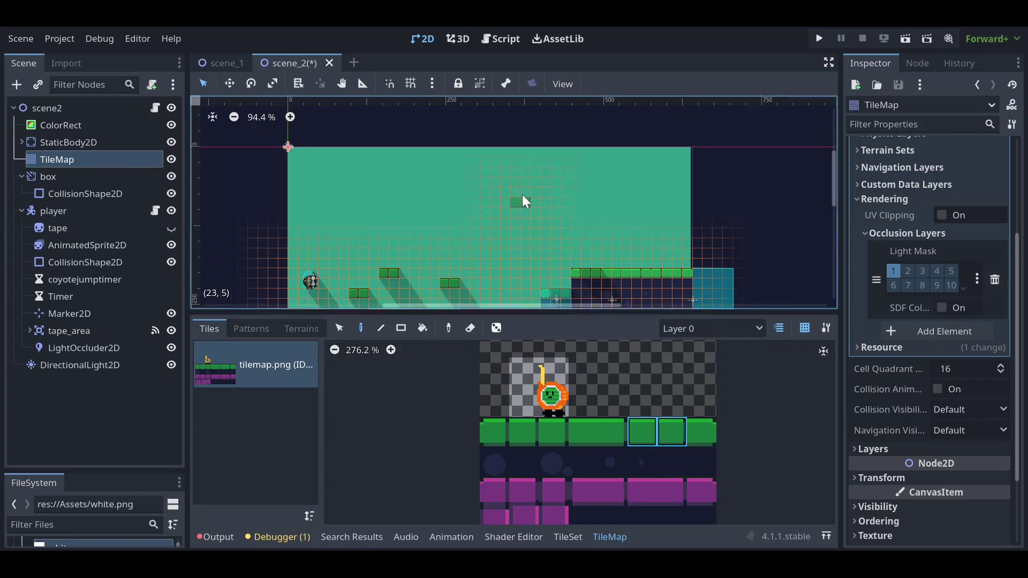
scroll(555, 299, up, 4)
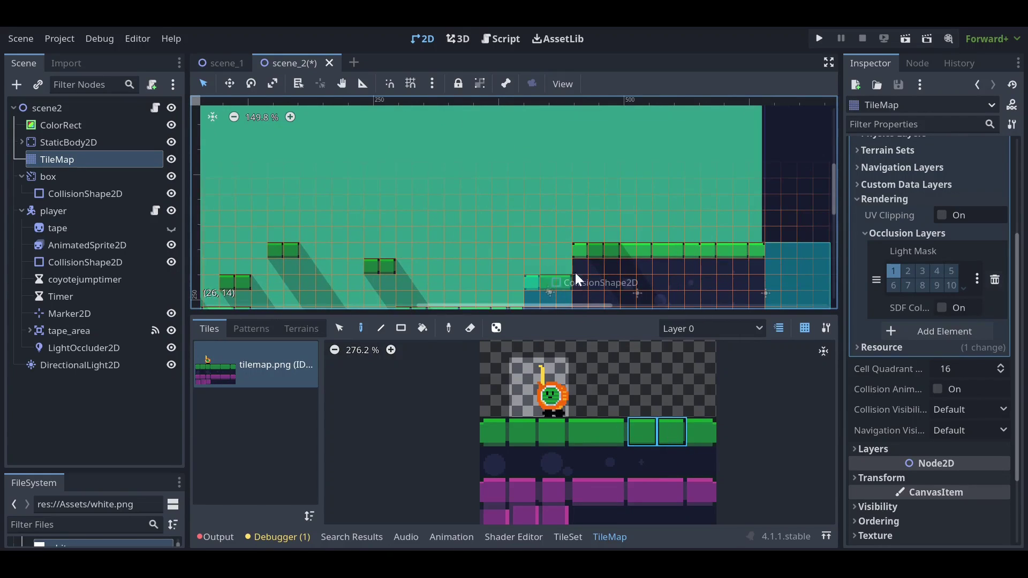
scroll(639, 160, down, 6)
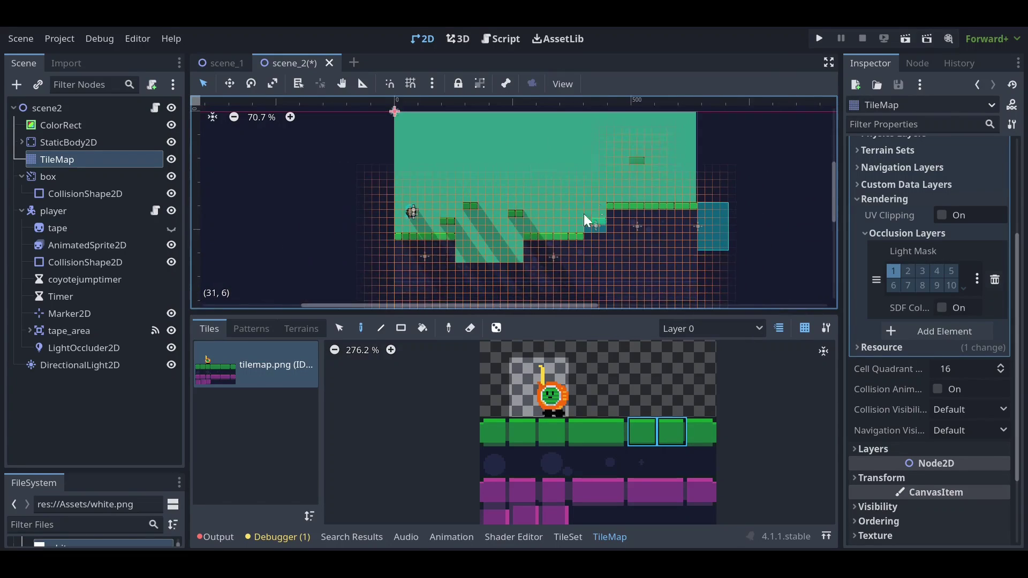
scroll(515, 261, up, 2)
scroll(512, 260, up, 1)
scroll(482, 241, up, 1)
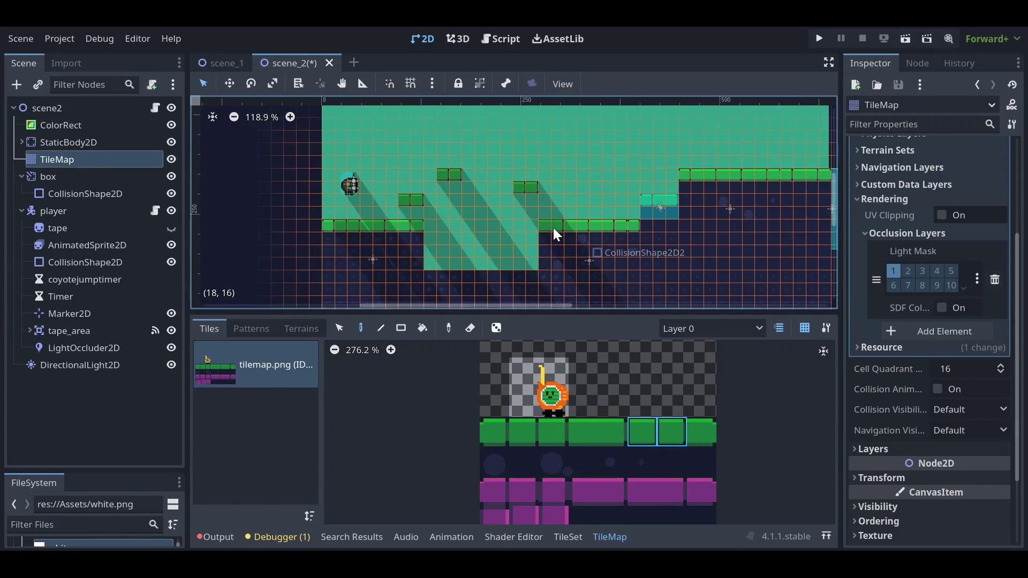
scroll(343, 252, up, 1)
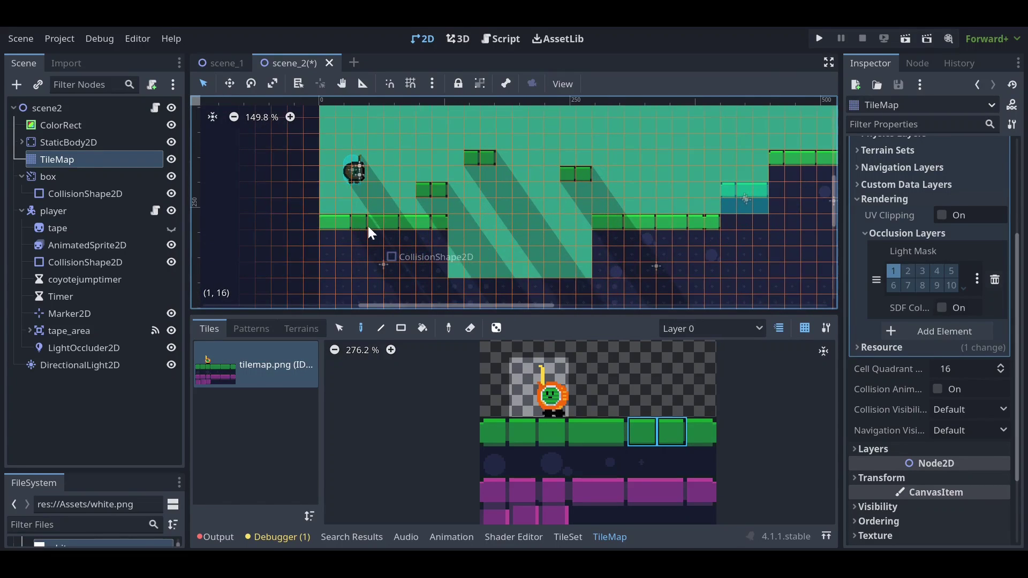
scroll(348, 203, down, 1)
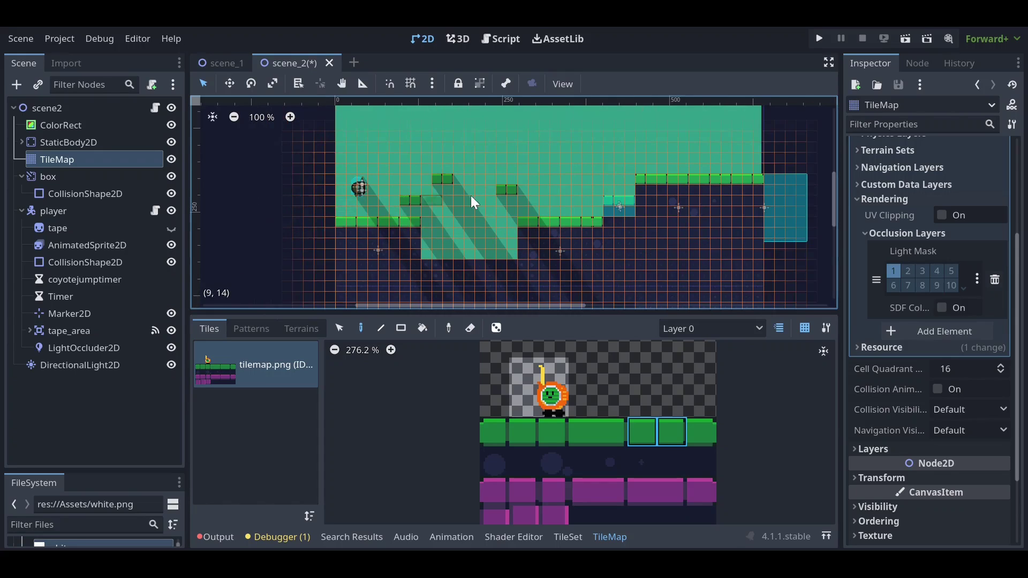
Repaint the end tiles of the ground surfaces with the last and first green tiles of the tilemap.
click(700, 433)
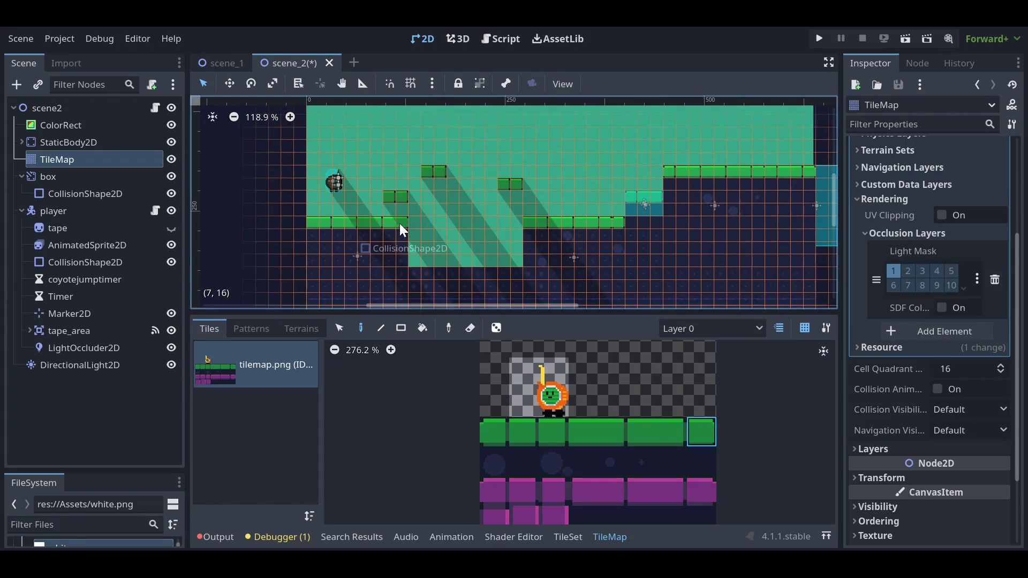
scroll(423, 204, up, 2)
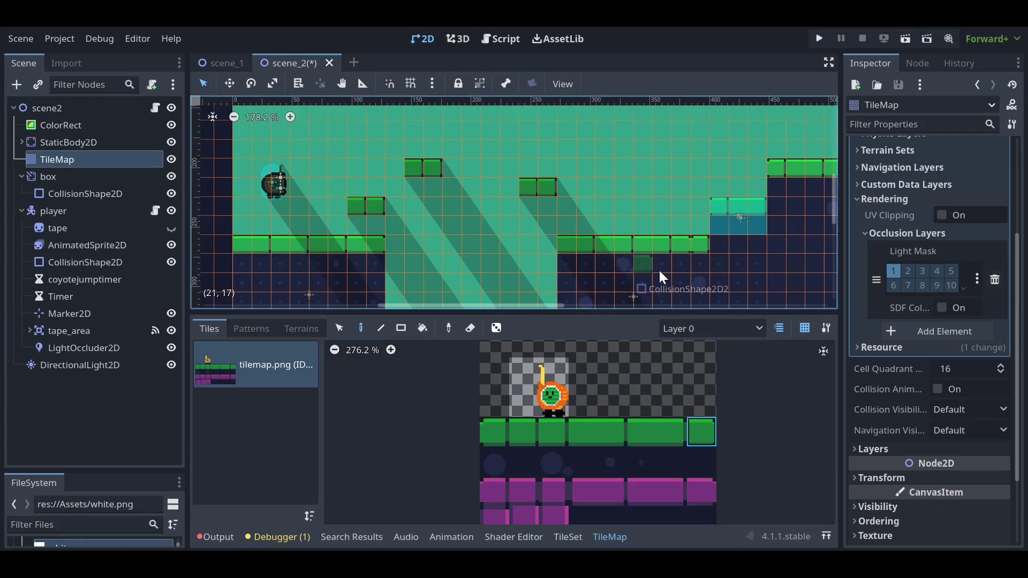
click(505, 437)
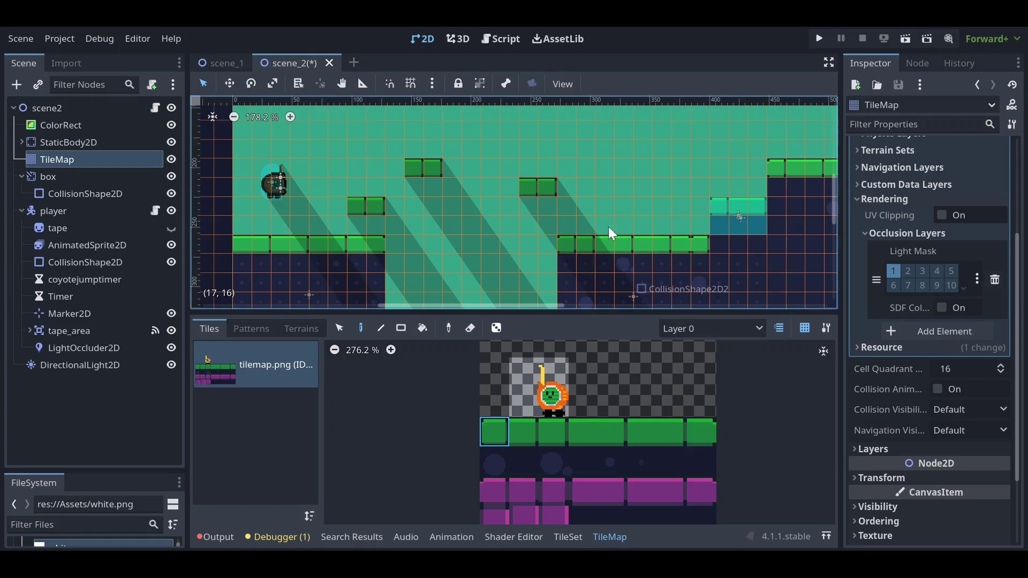
scroll(707, 217, up, 1)
shift+scroll(713, 223, right, 2)
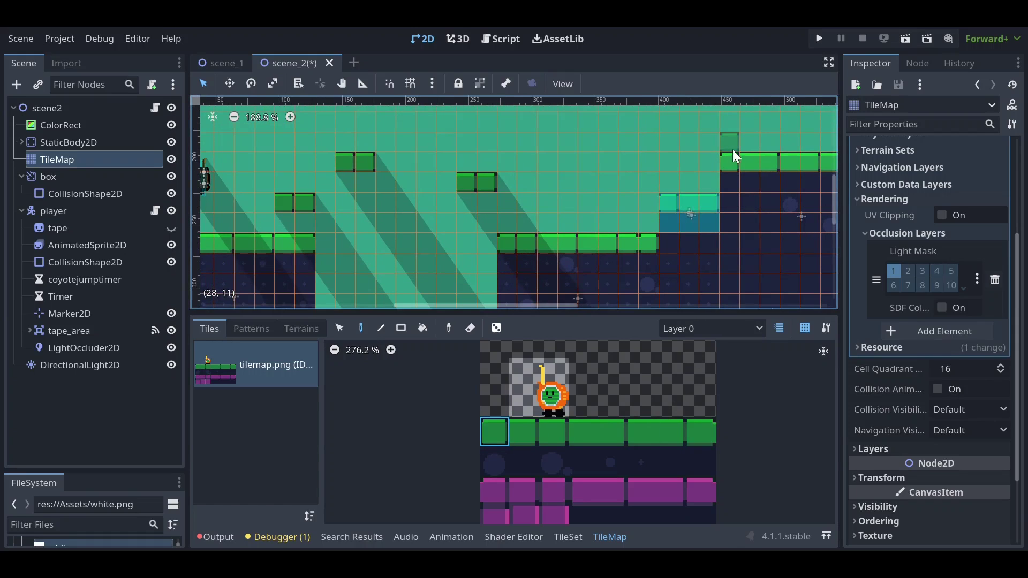
scroll(551, 232, down, 2)
Touch up the remaining ground surface using the fourth and fifth green tiles and the single seventh green tile, and check the level's shadows.
drag(583, 435, 602, 435)
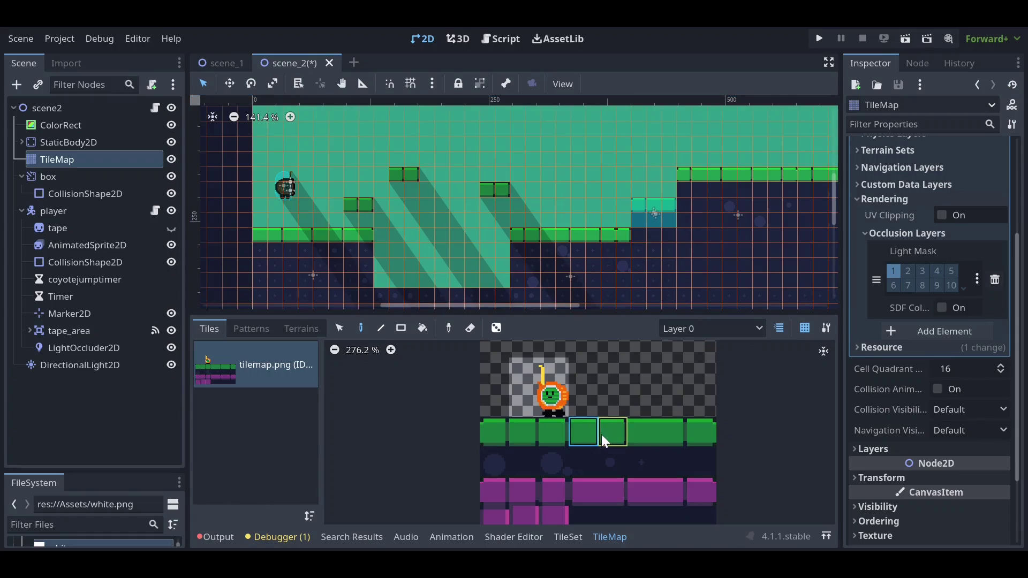
scroll(690, 206, up, 2)
click(666, 434)
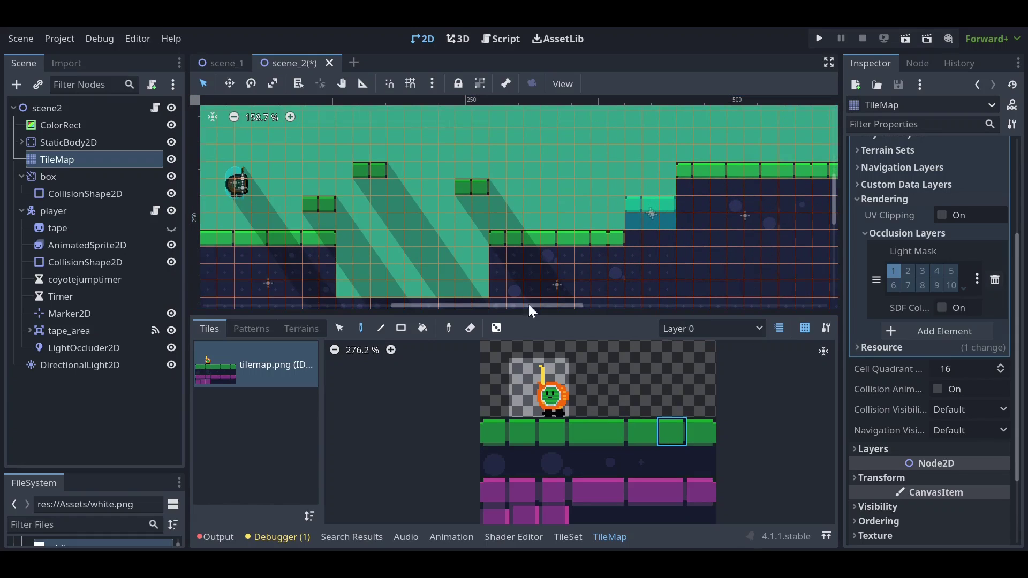
middle_drag(528, 304, 633, 294)
scroll(633, 294, down, 1)
scroll(725, 216, up, 6)
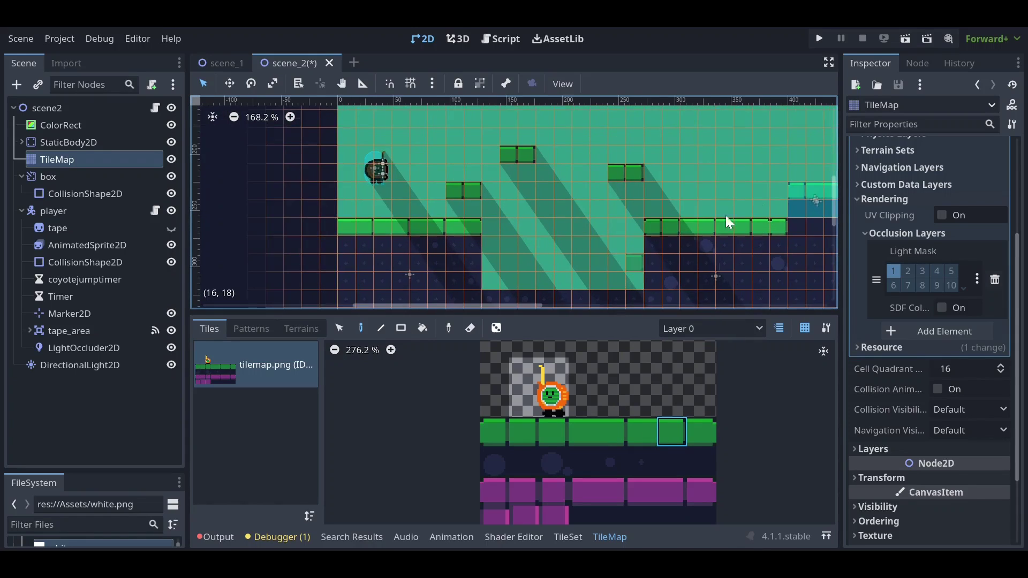
scroll(540, 281, down, 20)
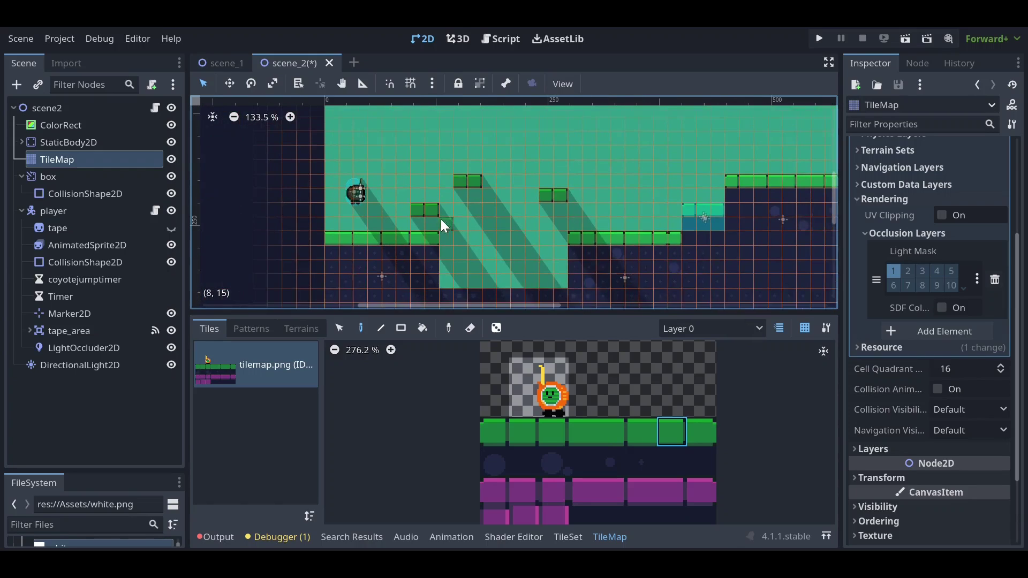
scroll(553, 140, up, 1)
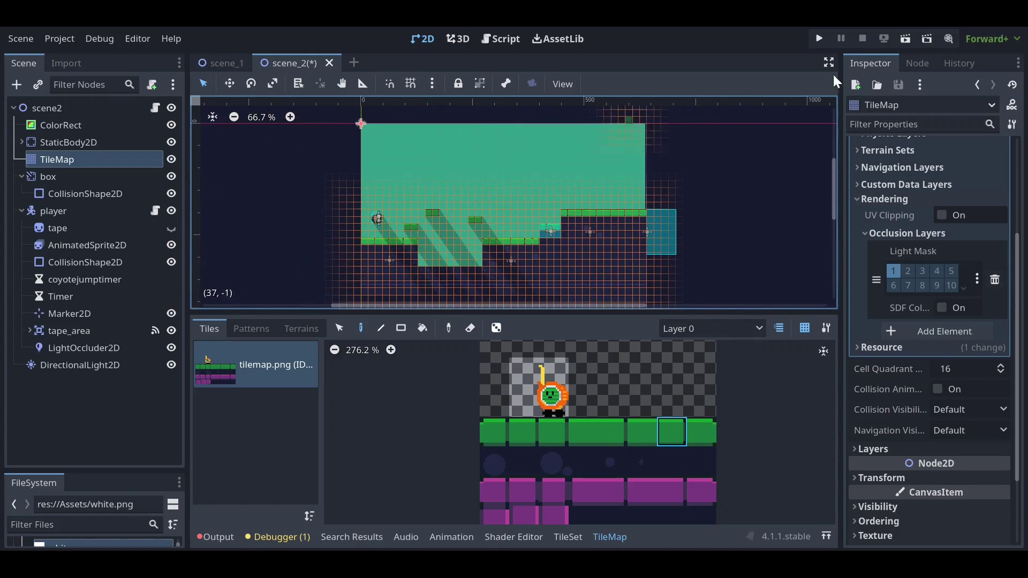
Run the current scene and move and jump the player across the platforms to the upper ground to test the shadows.
click(905, 39)
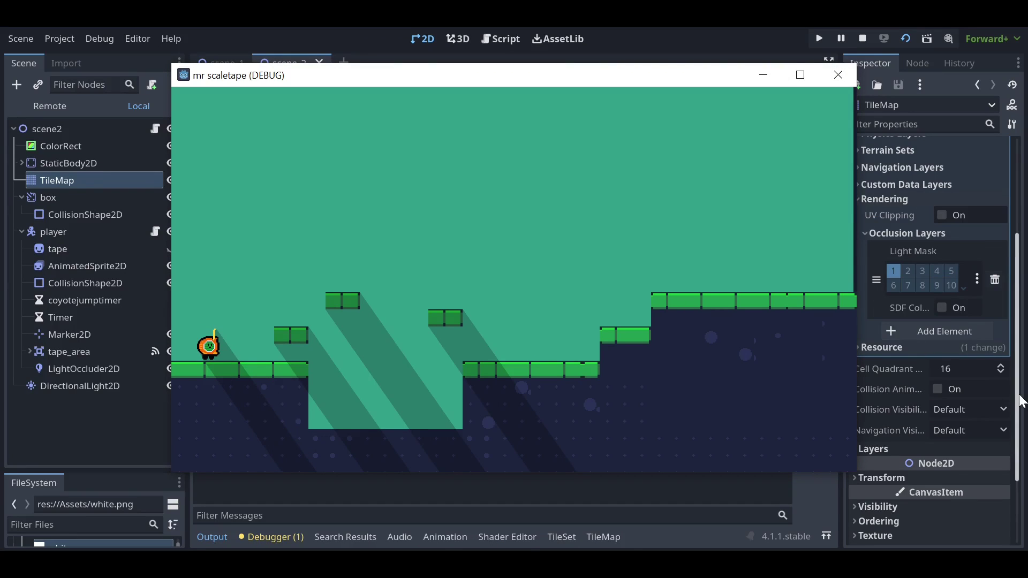
key(Right)
key(Left)
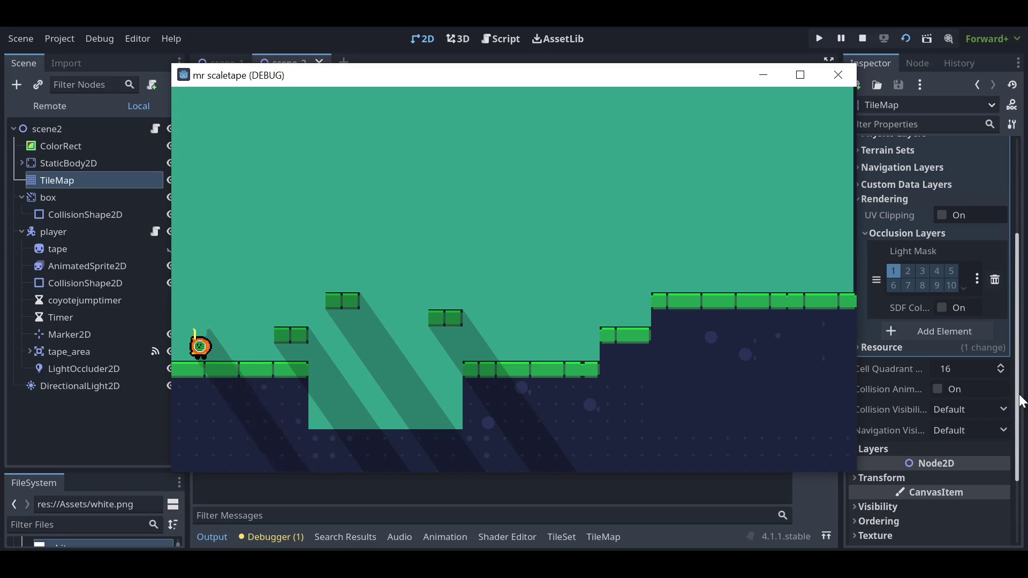
key(Right)
key(space)
key(Right)
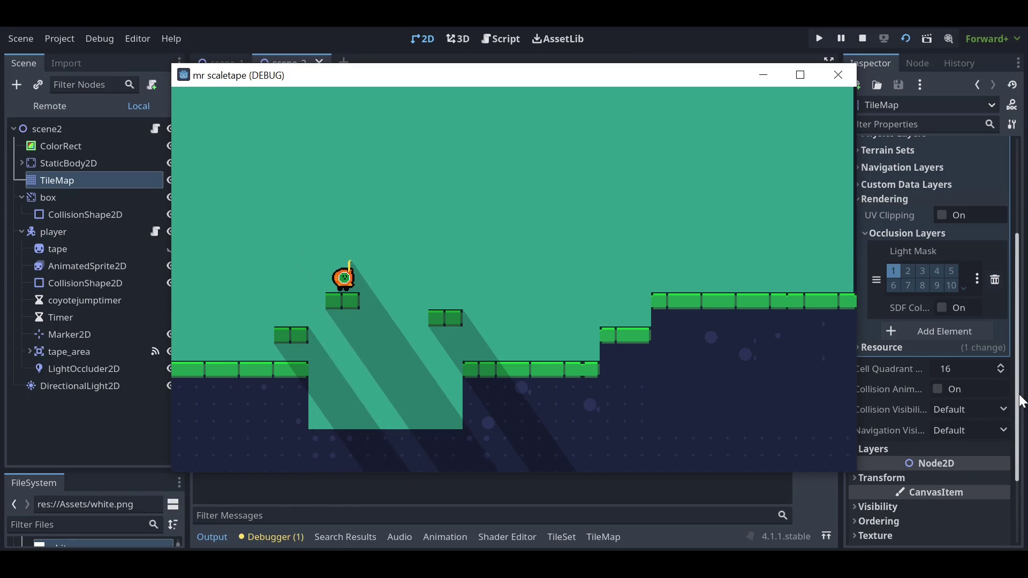
key(space)
key(Right)
key(space)
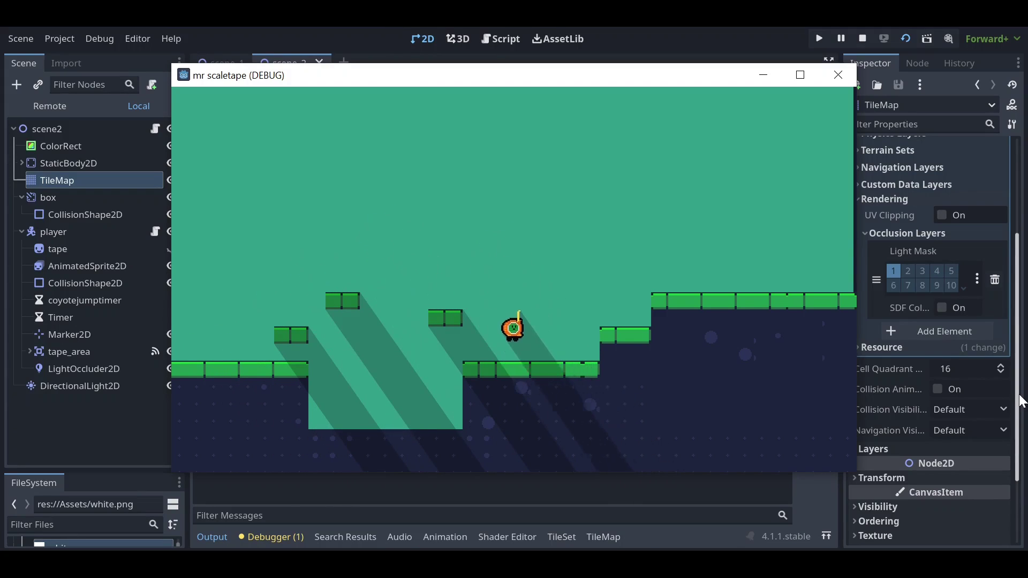
key(space)
key(Right)
key(space)
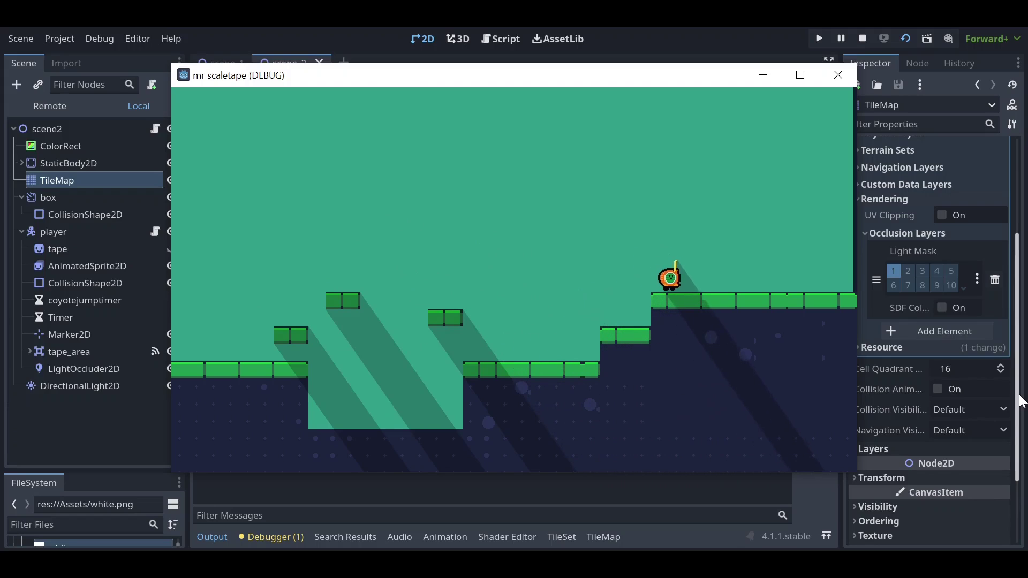
Move and jump the player back across the platforms to check its shadow, and close the running game.
key(Left)
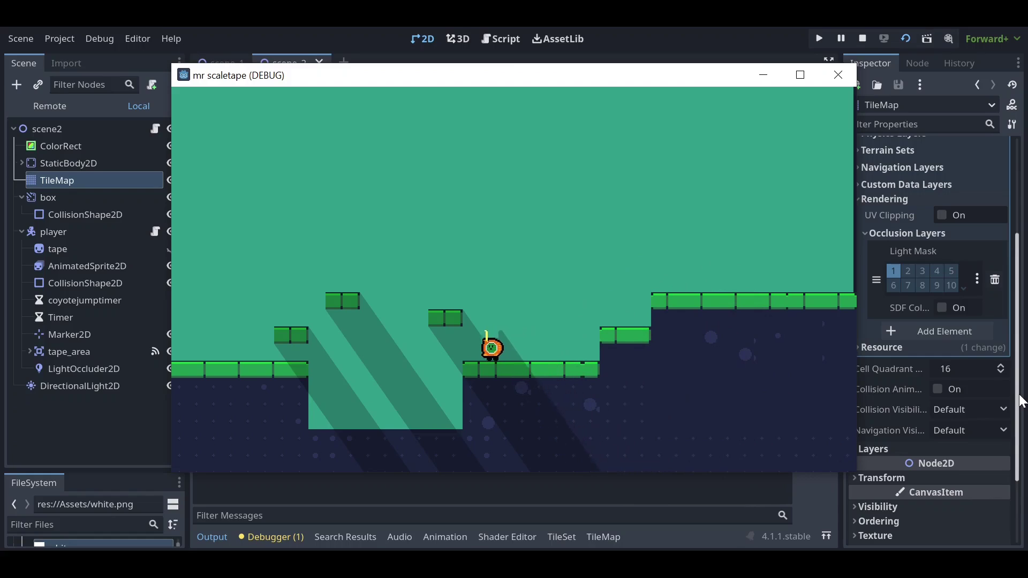
key(space)
key(space)
key(Left)
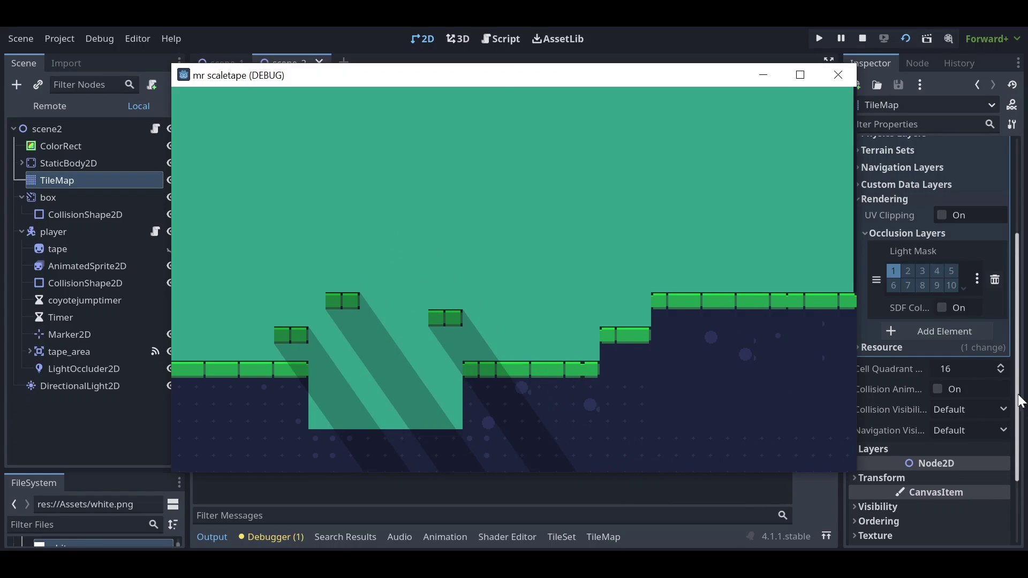
click(838, 75)
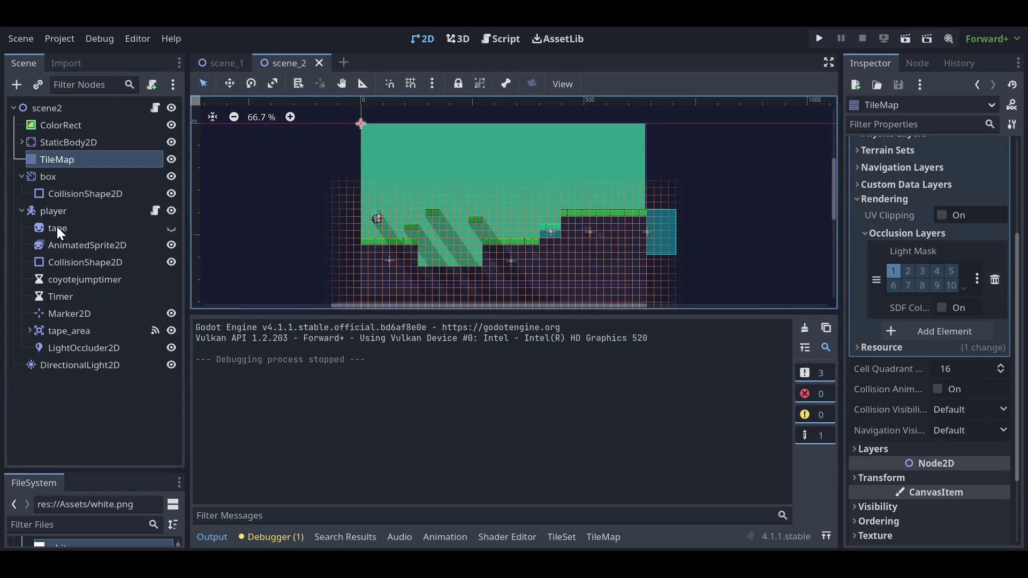
Select the player's LightOccluder2D and delete the outer polygon points at the tip of the yellow tape.
click(57, 228)
click(68, 246)
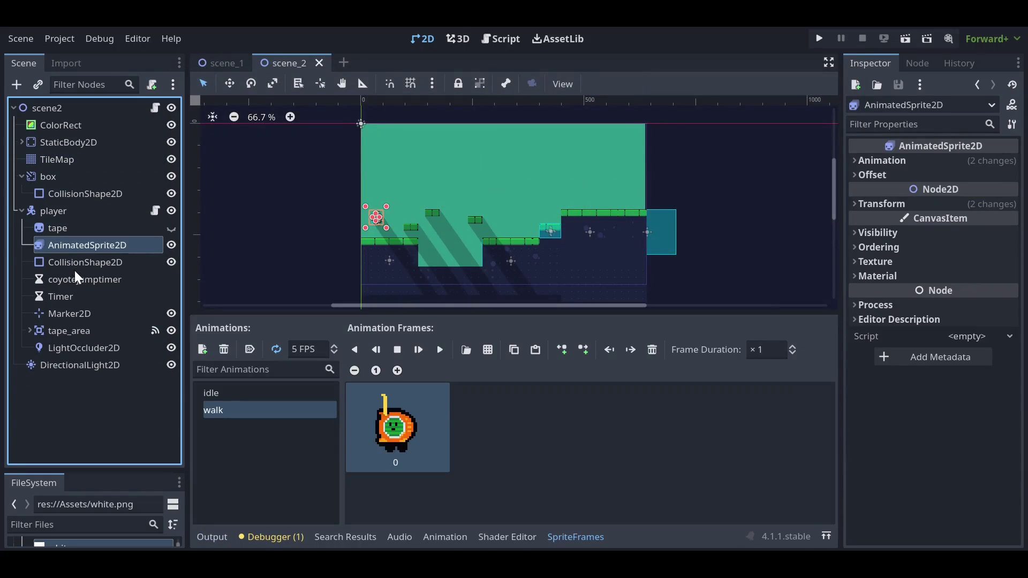
click(68, 313)
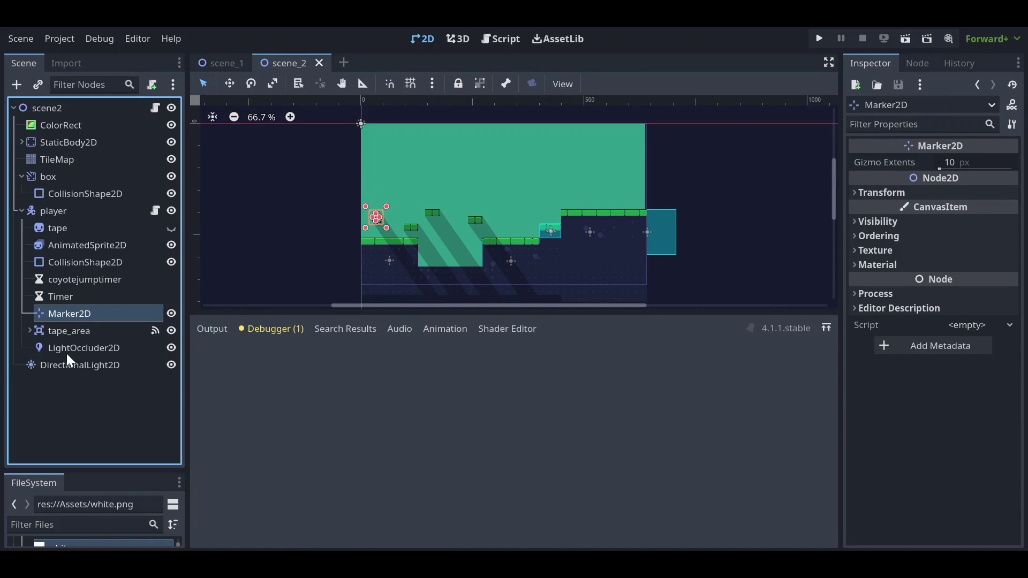
click(67, 351)
scroll(359, 209, up, 6)
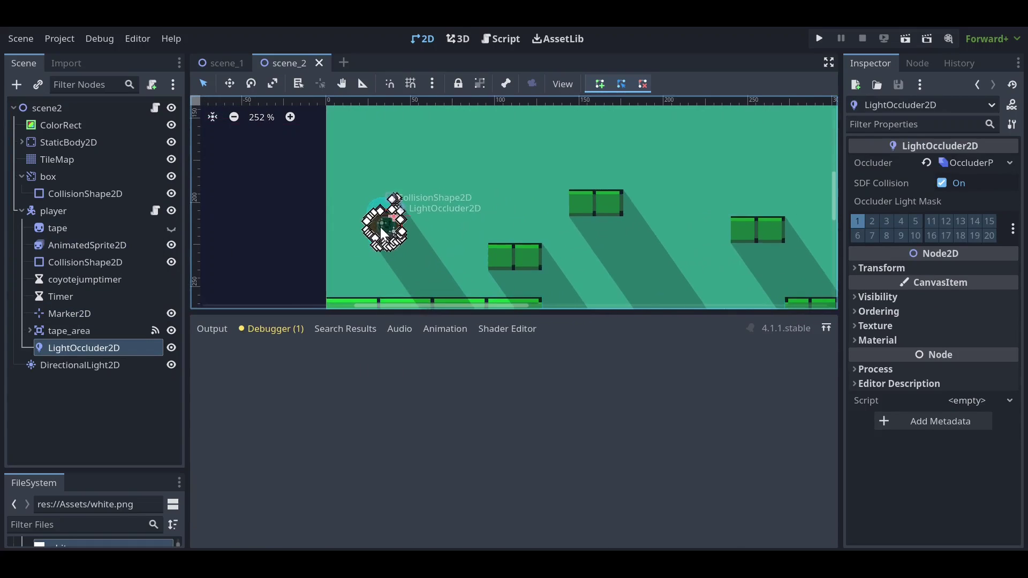
scroll(383, 233, up, 9)
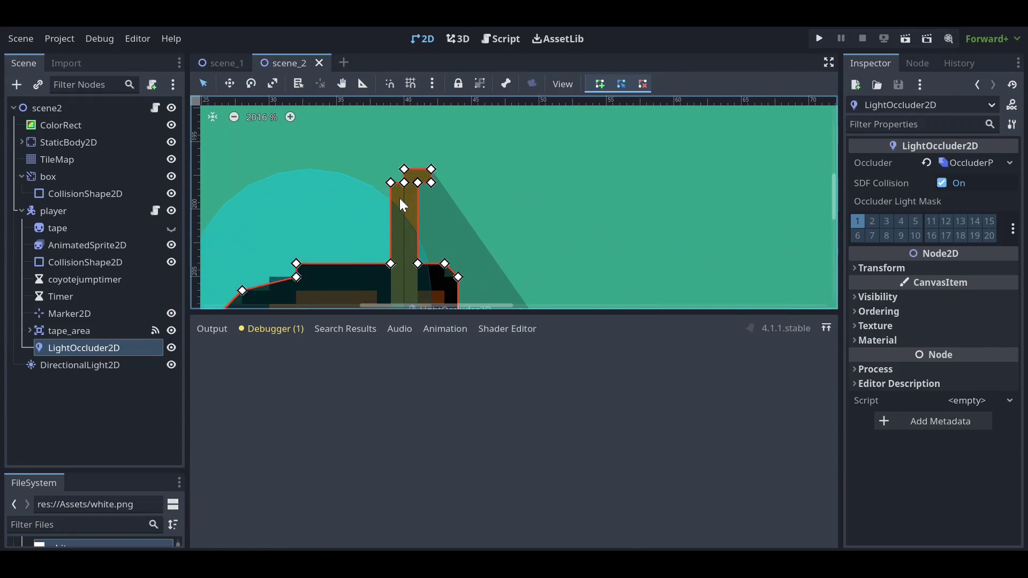
scroll(420, 204, up, 1)
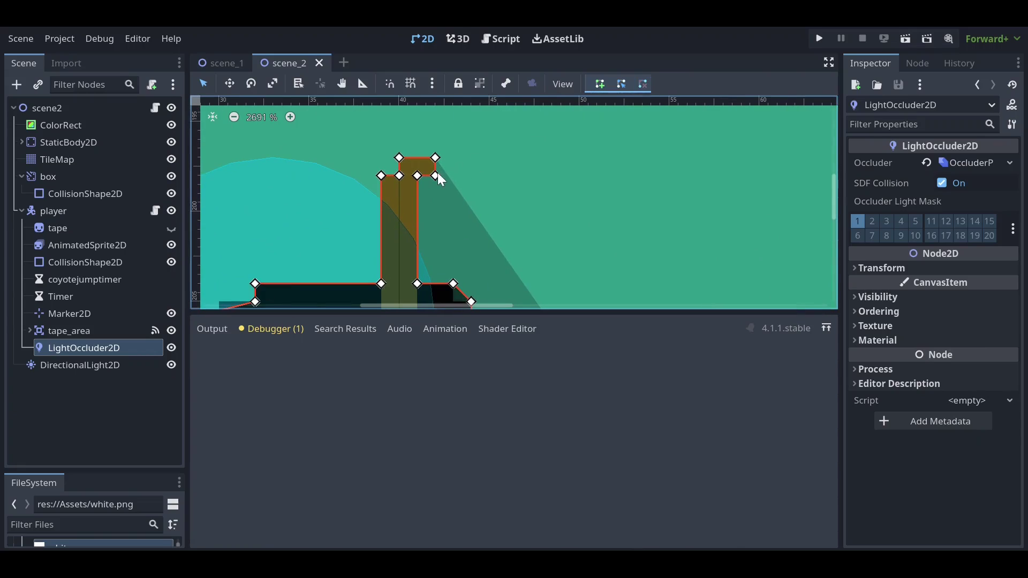
right_click(435, 176)
right_click(436, 157)
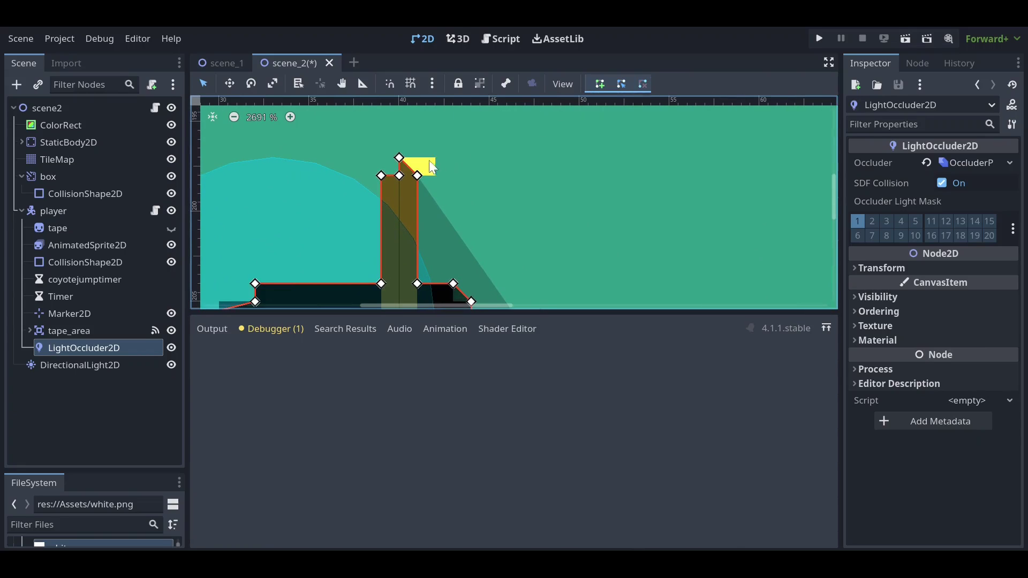
click(407, 180)
Reselect the LightOccluder2D and delete the remaining polygon points around the yellow tape, keeping only the body outline.
scroll(410, 174, down, 1)
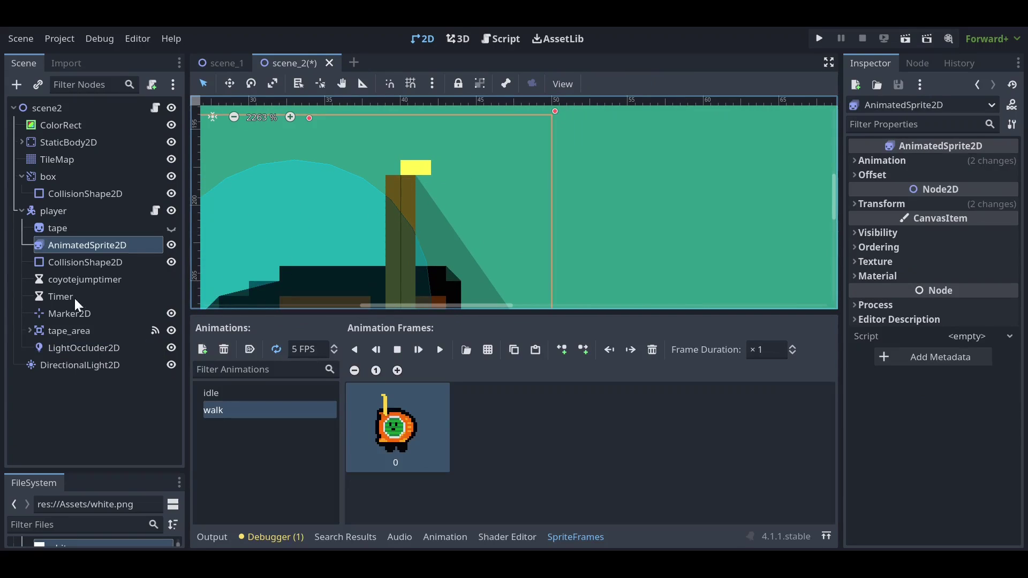
click(74, 349)
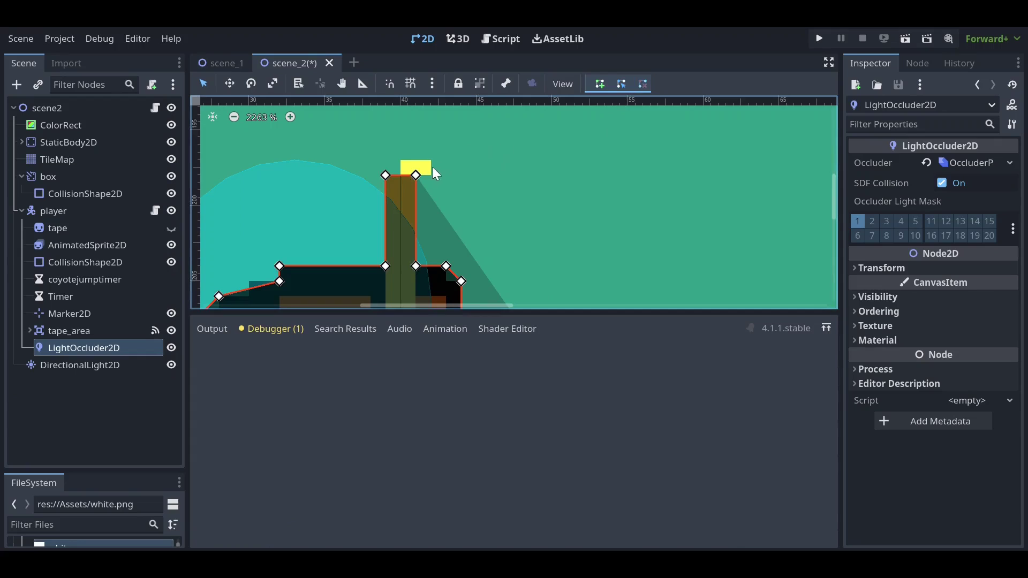
right_click(417, 175)
scroll(387, 178, down, 9)
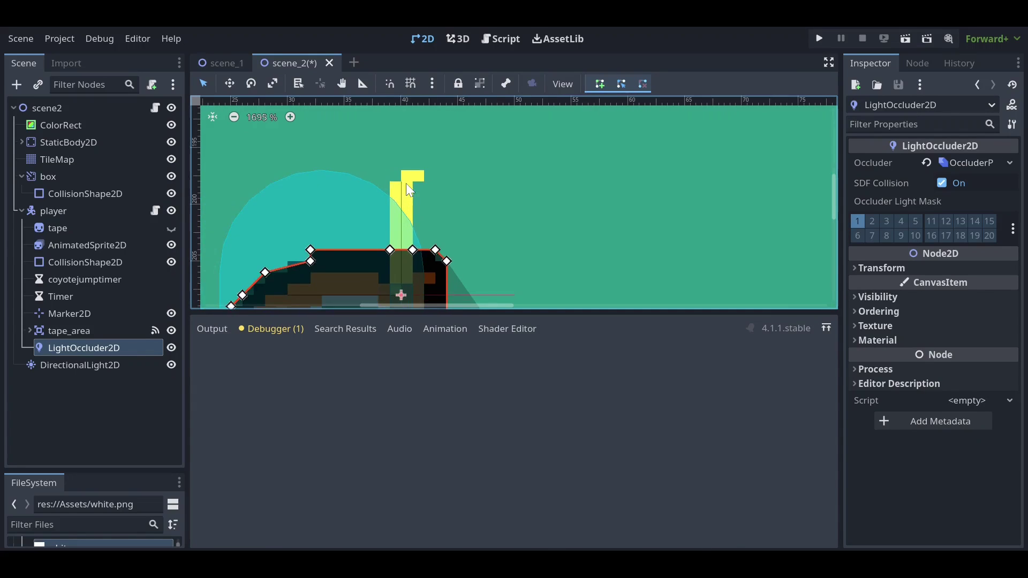
scroll(394, 170, up, 1)
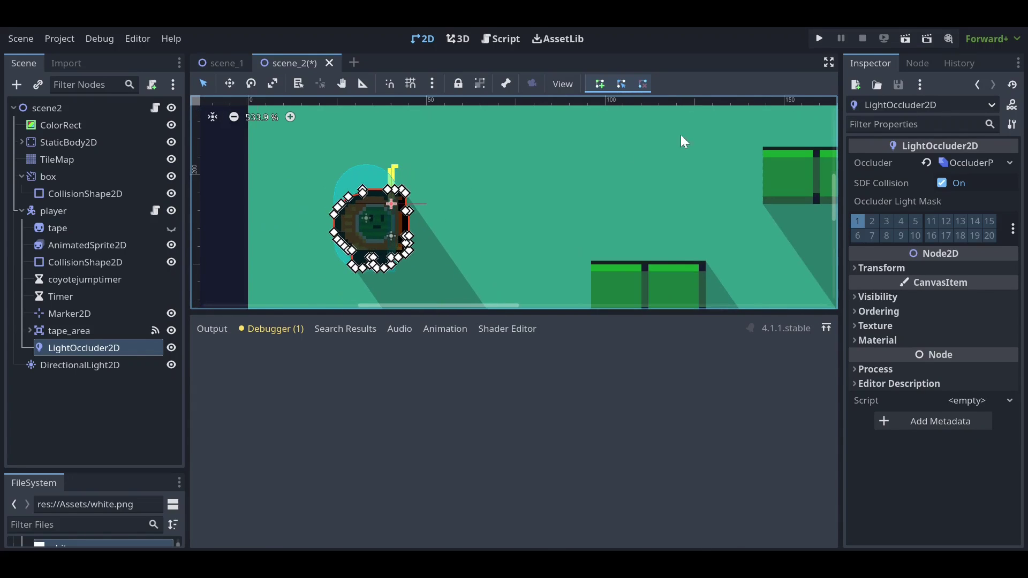
Run the current scene and jump the player over the floating platforms to the upper ground to test the trimmed occluder's shadow.
click(909, 40)
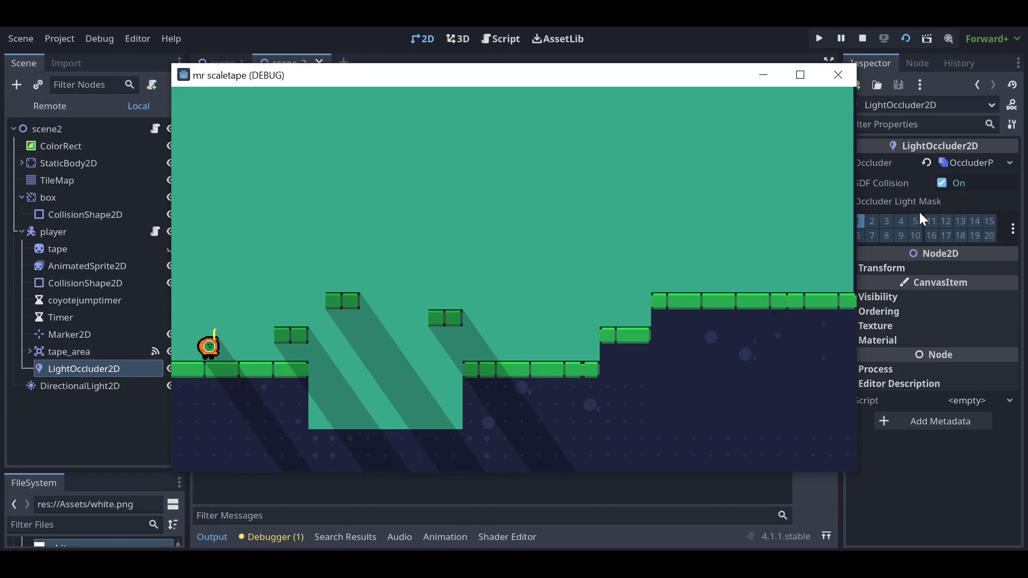
key(Right)
key(space)
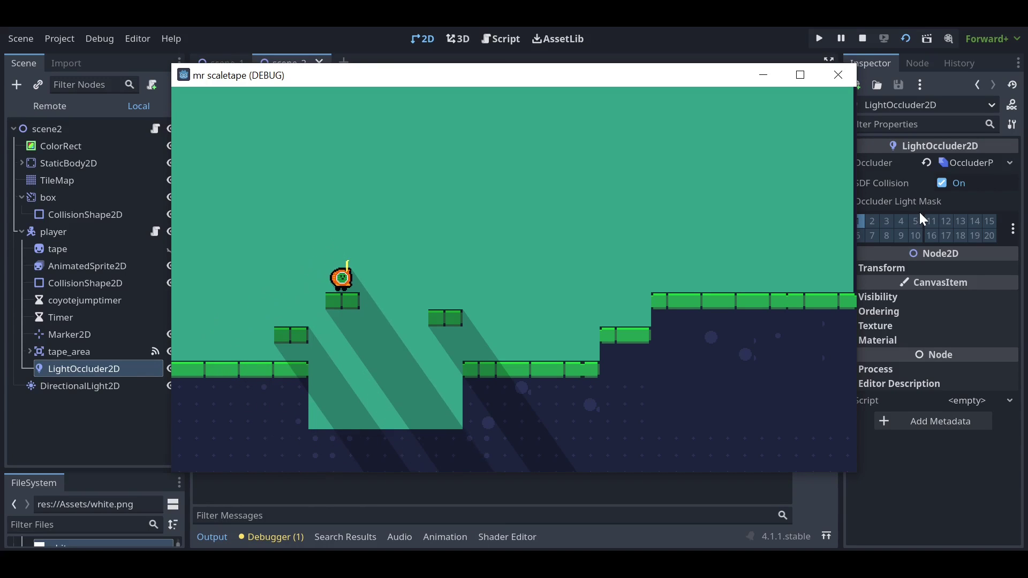
key(Right)
key(space)
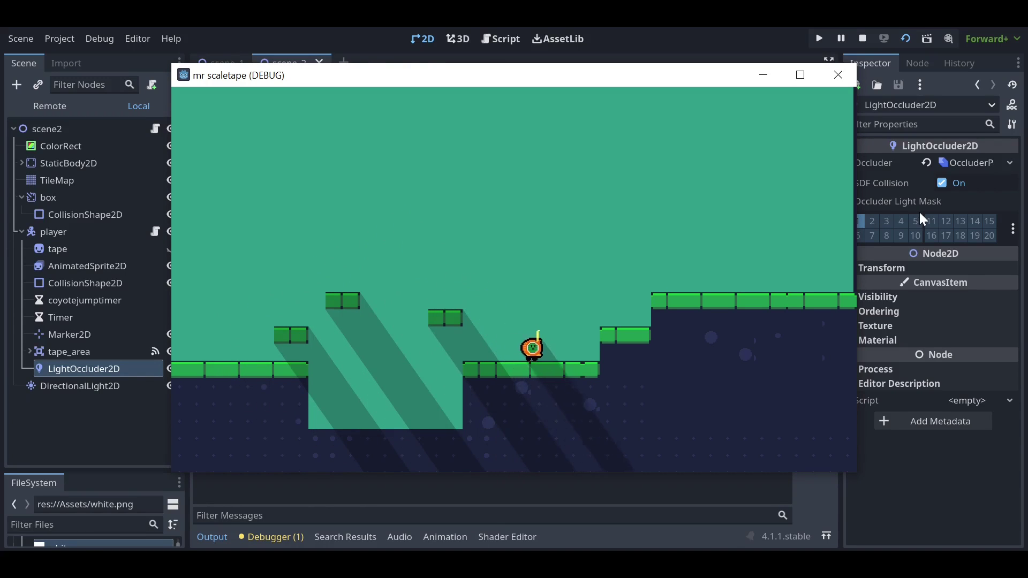
key(Right)
key(space)
key(space)
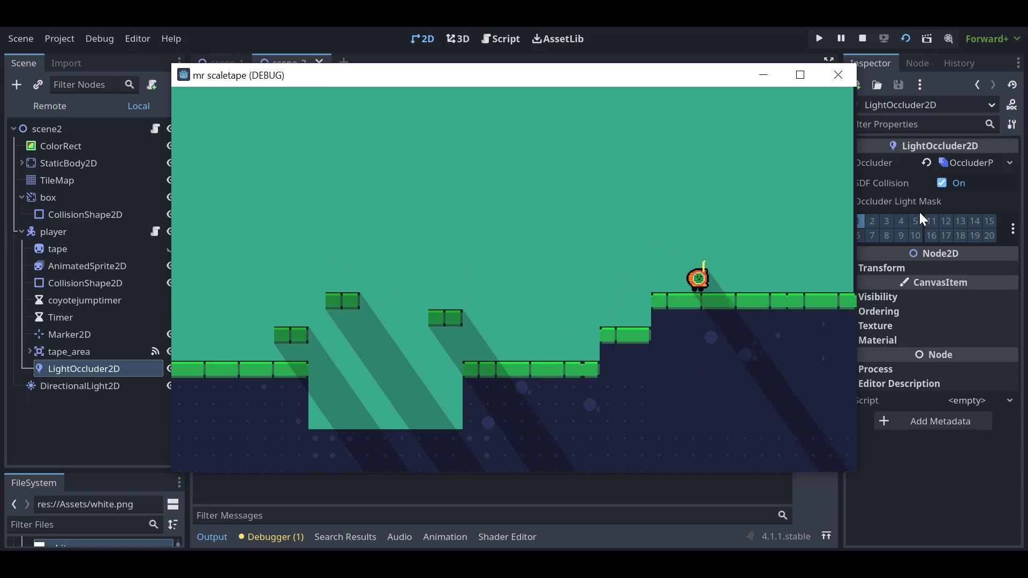
key(Right)
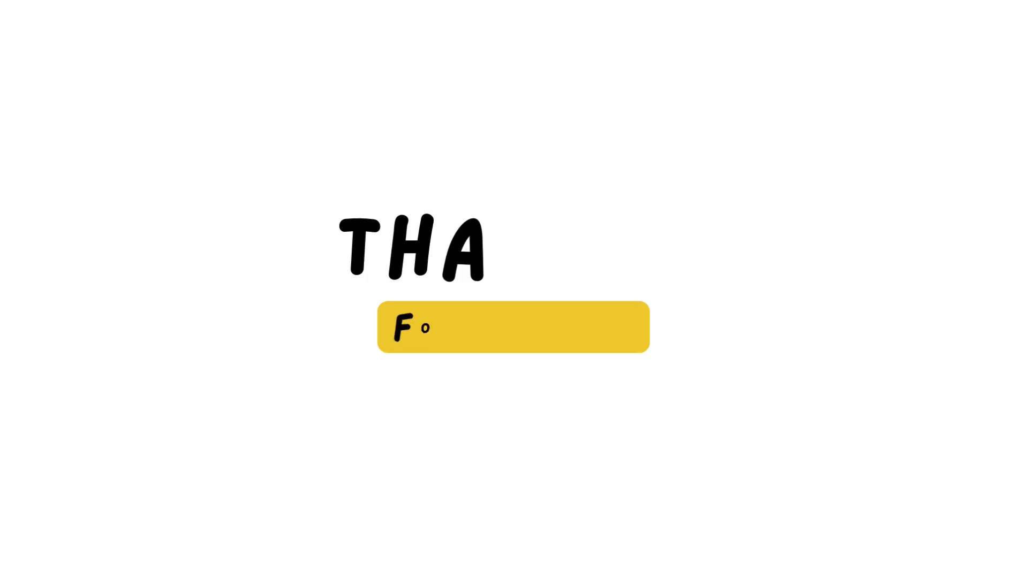